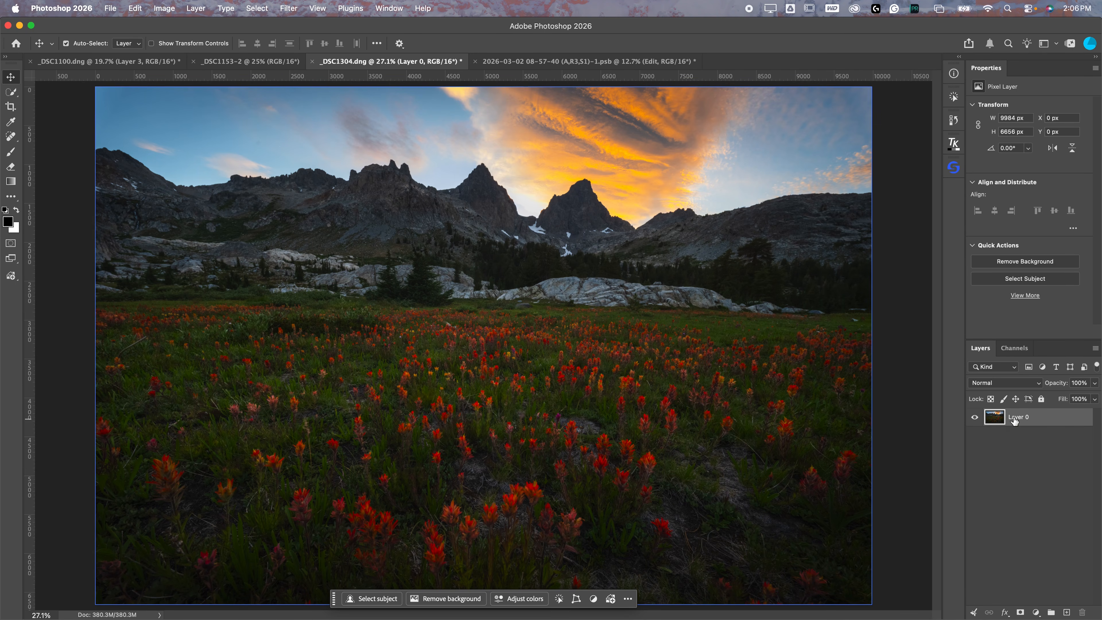
# Step: Duplicate Layer 0, rename the copy Warp, and rename the original layer Base
pyautogui.moveTo(1015, 420); pyautogui.dragTo(1063, 612)
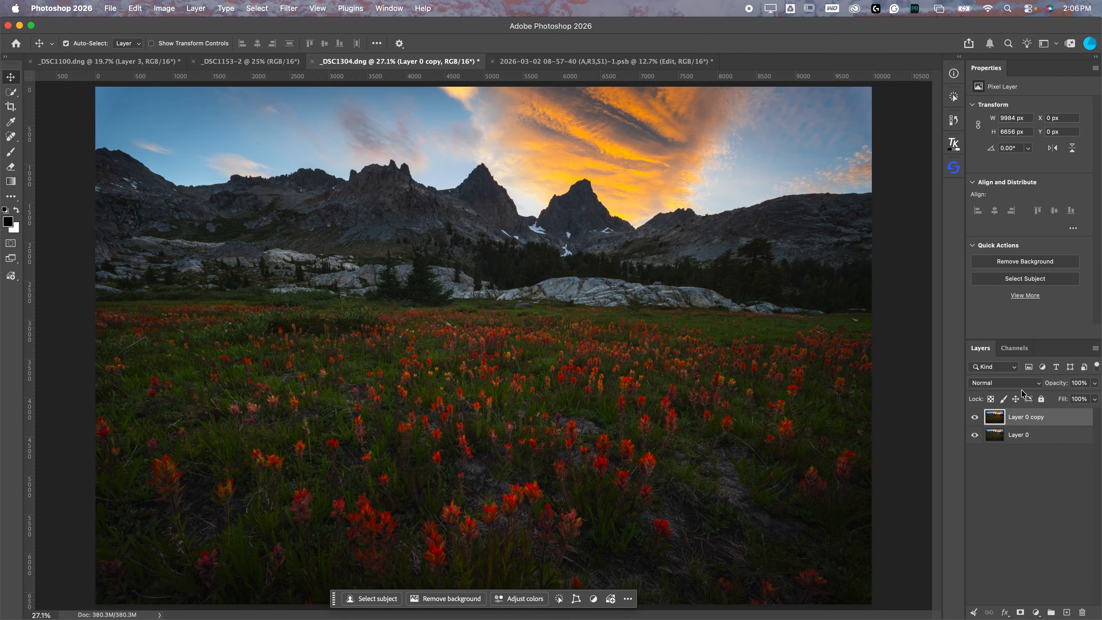
pyautogui.doubleClick(1027, 418)
pyautogui.write('Warp')
pyautogui.press('Return')
pyautogui.doubleClick(1022, 436)
pyautogui.write('Base')
pyautogui.press('Return')
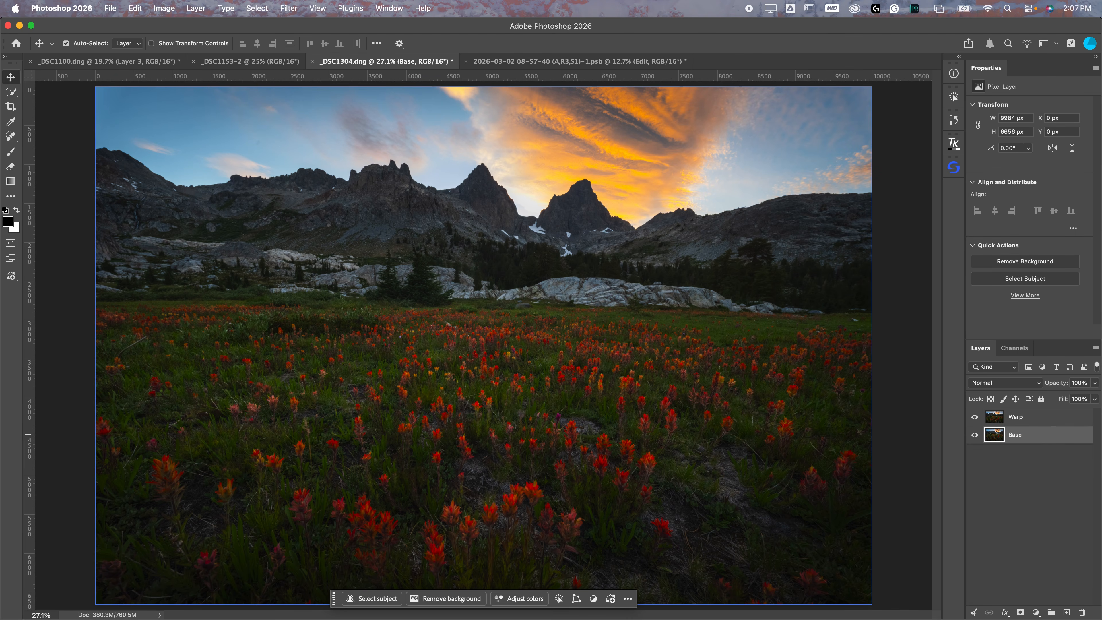
# Step: Start a Warp transform on the Warp layer with free space around the image
pyautogui.click(1014, 418)
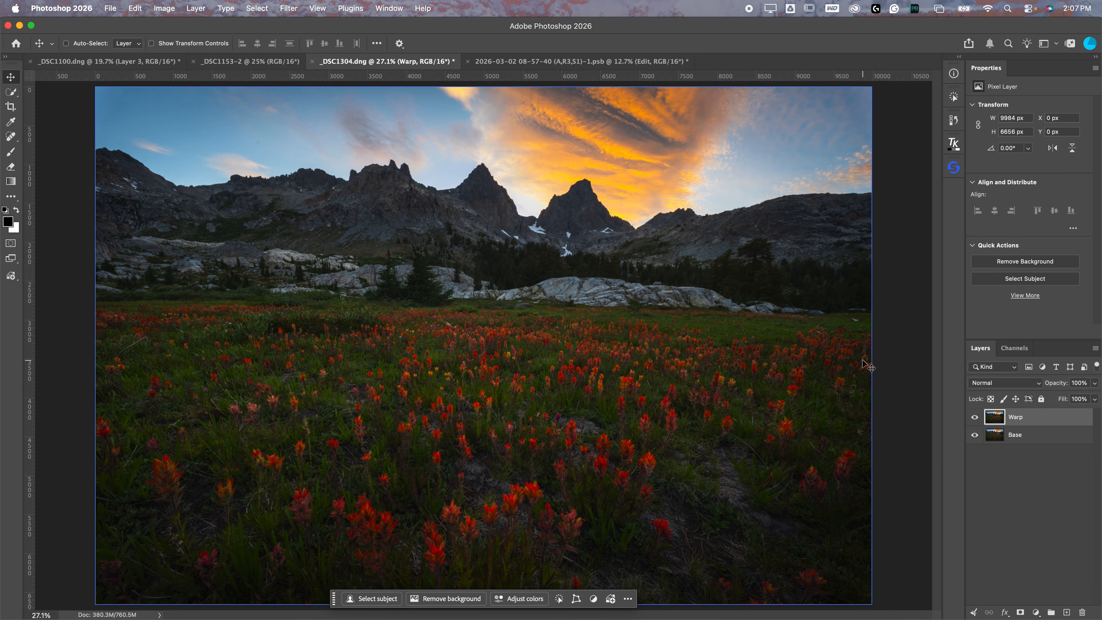
pyautogui.press('super+minus')
pyautogui.press('super+minus')
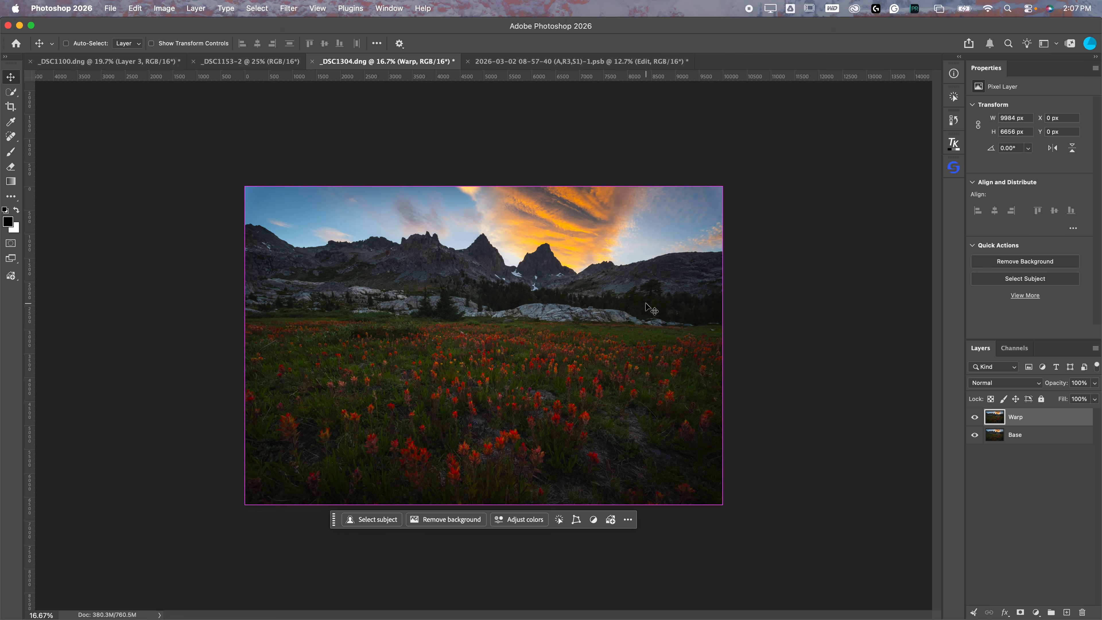
pyautogui.press('super+t')
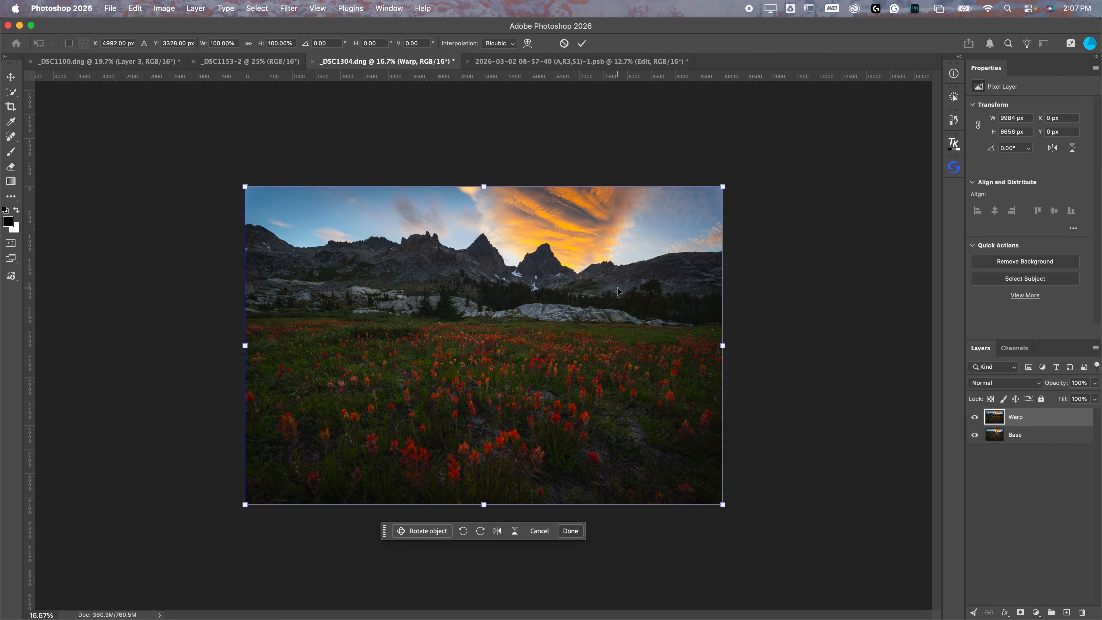
pyautogui.rightClick(620, 291)
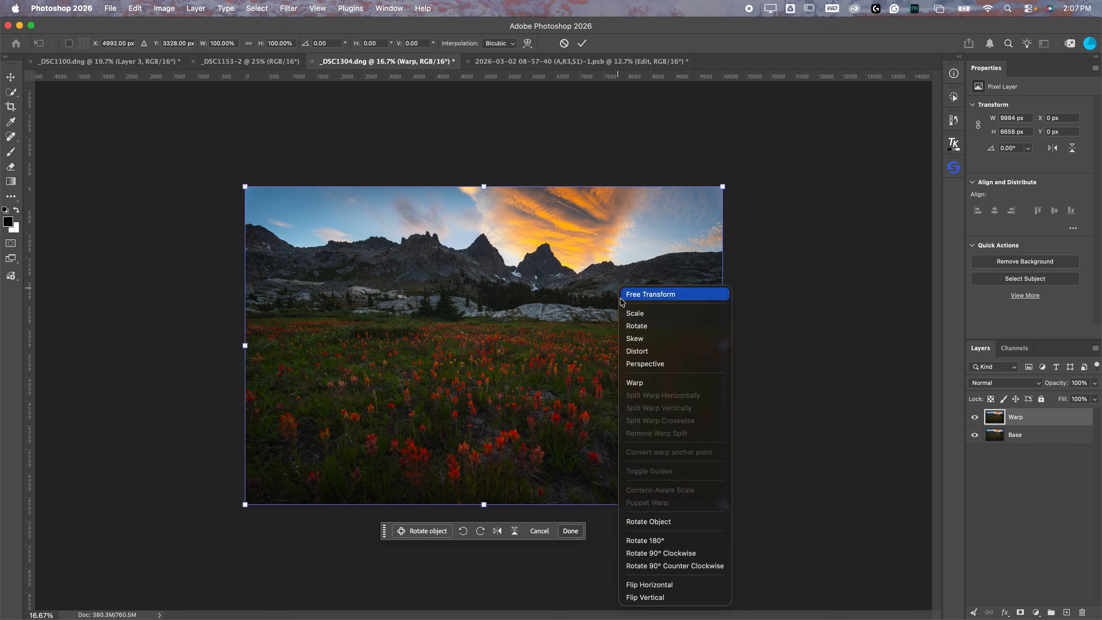
pyautogui.click(644, 381)
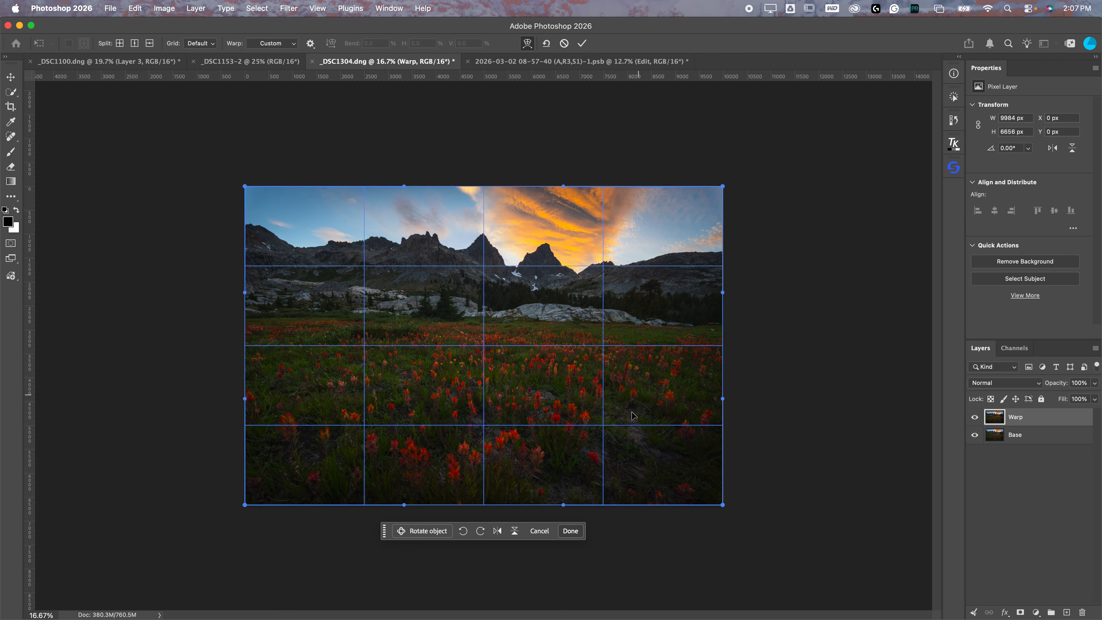
pyautogui.moveTo(510, 388); pyautogui.dragTo(488, 307)
pyautogui.press('super+z')
pyautogui.moveTo(656, 429); pyautogui.dragTo(625, 410)
pyautogui.press('super+z')
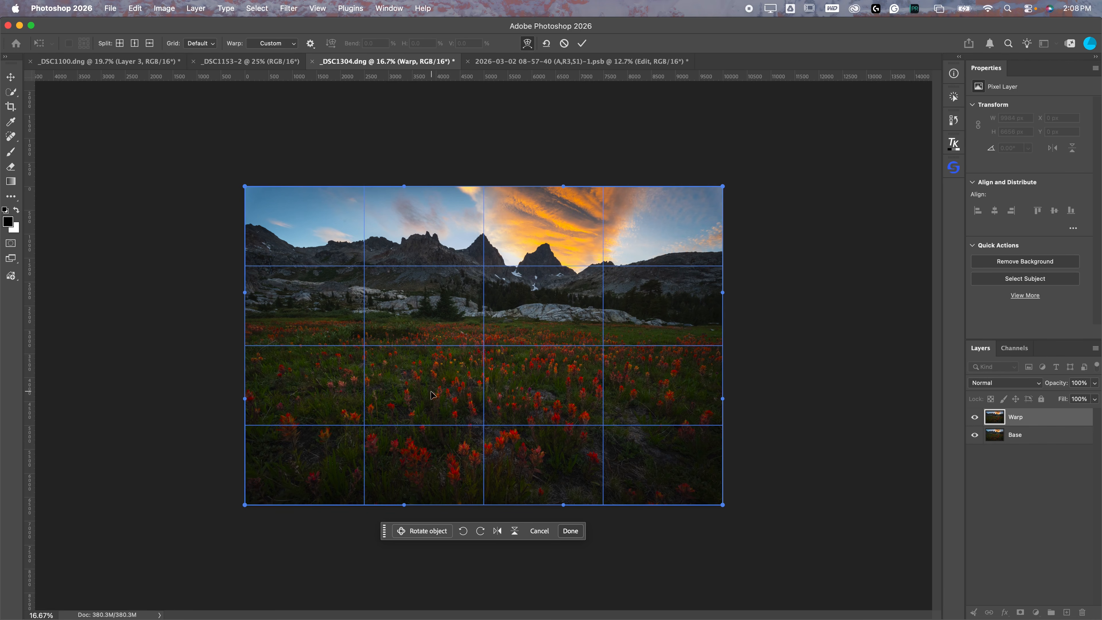
# Step: Compress the midground by warping the flower meadow upward and the rocky band below the peaks downward across the whole width
pyautogui.moveTo(429, 387); pyautogui.dragTo(428, 377)
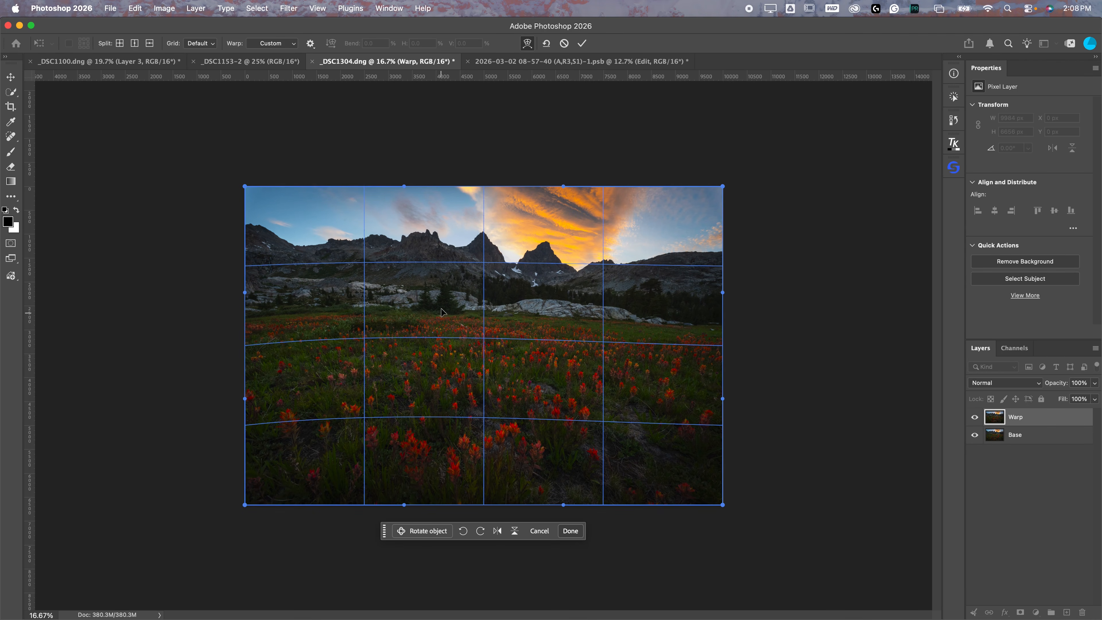
pyautogui.moveTo(432, 286); pyautogui.dragTo(431, 296)
pyautogui.moveTo(434, 382); pyautogui.dragTo(432, 369)
pyautogui.moveTo(534, 299); pyautogui.dragTo(535, 298)
pyautogui.moveTo(543, 385); pyautogui.dragTo(543, 378)
pyautogui.moveTo(662, 290); pyautogui.dragTo(662, 303)
pyautogui.moveTo(667, 374); pyautogui.dragTo(670, 366)
pyautogui.moveTo(674, 366); pyautogui.dragTo(674, 363)
pyautogui.moveTo(675, 299); pyautogui.dragTo(672, 306)
pyautogui.moveTo(269, 382); pyautogui.dragTo(271, 367)
pyautogui.moveTo(285, 300); pyautogui.dragTo(284, 309)
pyautogui.moveTo(274, 377); pyautogui.dragTo(304, 393)
pyautogui.moveTo(406, 392); pyautogui.dragTo(415, 387)
pyautogui.moveTo(546, 385); pyautogui.dragTo(546, 387)
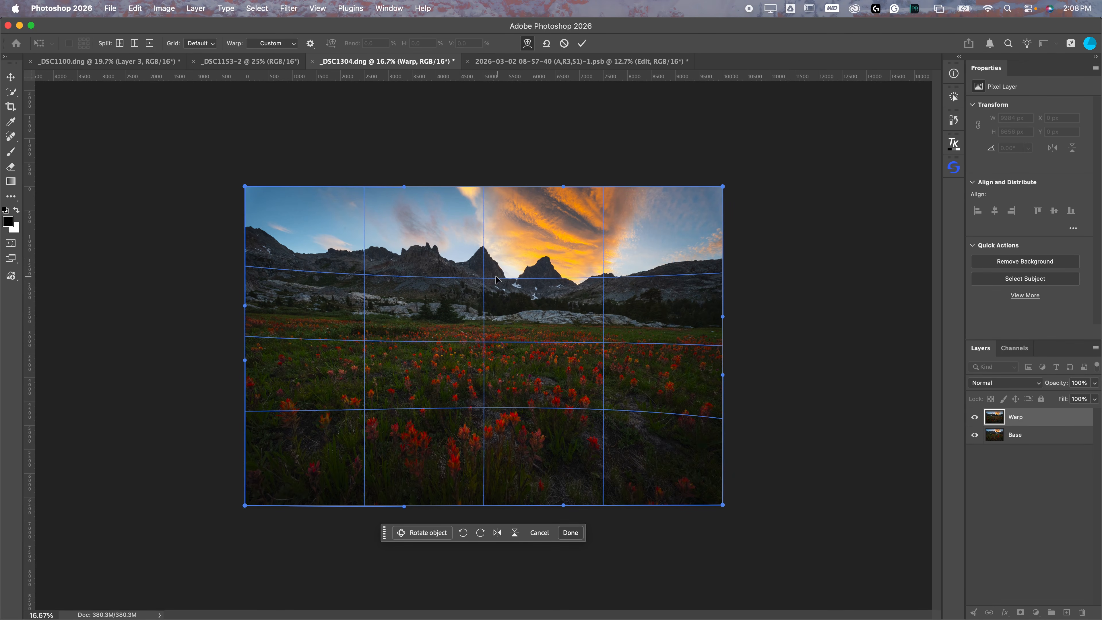
# Step: Stretch the sky and peaks by bowing the warp's upper edge upward and pulling its upper-left corner outward
pyautogui.moveTo(564, 187); pyautogui.dragTo(563, 166)
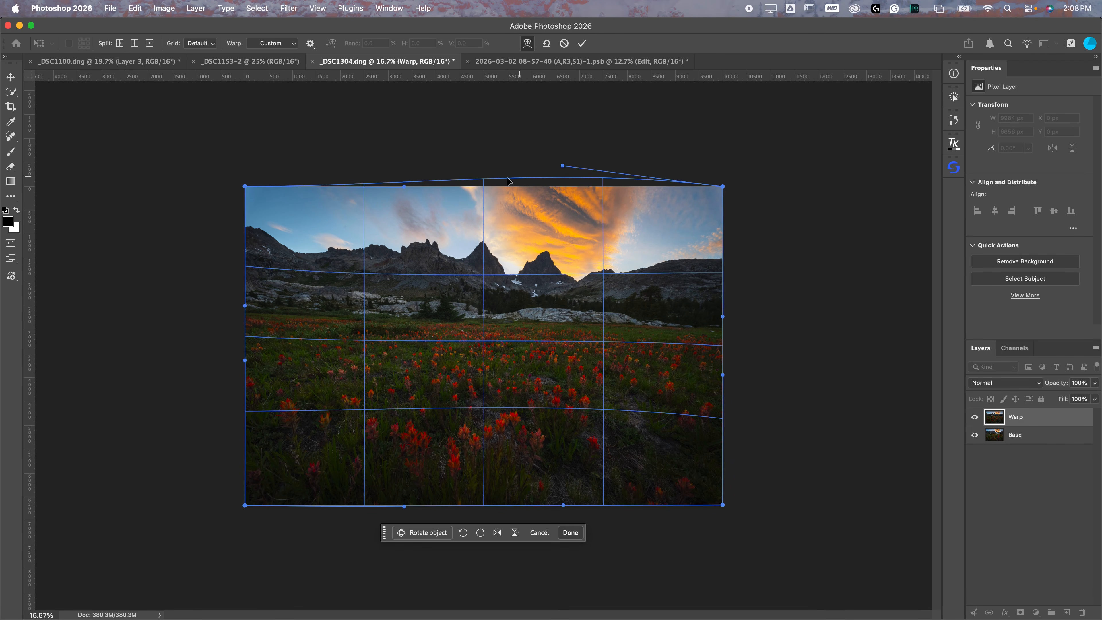
pyautogui.moveTo(492, 184); pyautogui.dragTo(493, 162)
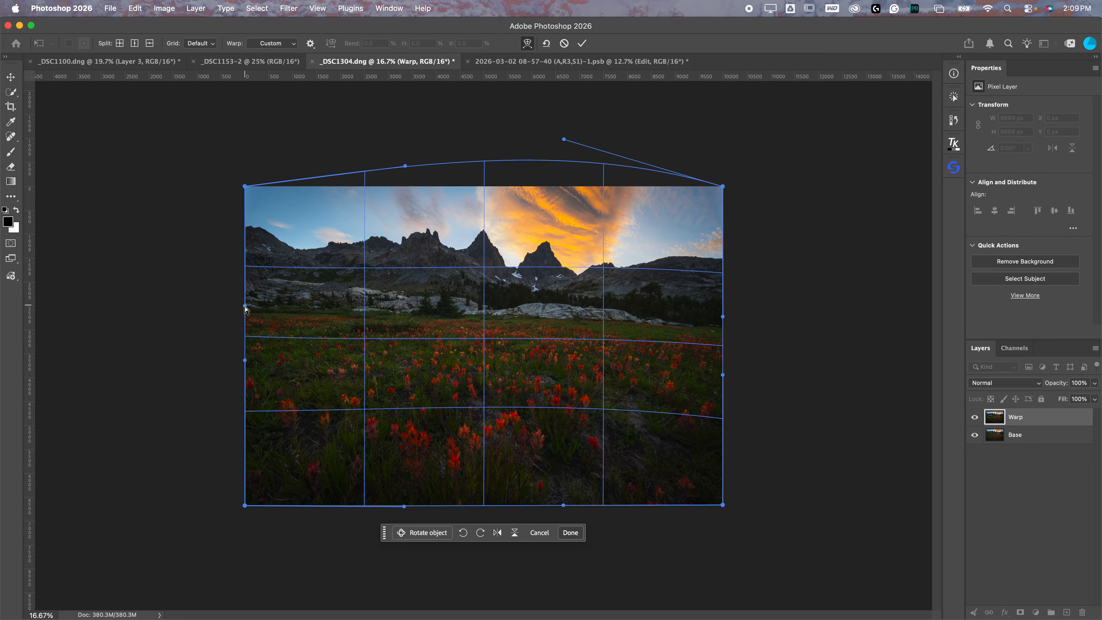
pyautogui.moveTo(244, 310); pyautogui.dragTo(243, 343)
pyautogui.moveTo(245, 187); pyautogui.dragTo(198, 182)
pyautogui.click(240, 316)
pyautogui.moveTo(240, 316); pyautogui.dragTo(222, 313)
# Step: Fine-tune the meadow, mountain base, side edges and upper edge of the warp, and apply the transform
pyautogui.moveTo(552, 178); pyautogui.dragTo(549, 176)
pyautogui.moveTo(491, 392); pyautogui.dragTo(492, 386)
pyautogui.moveTo(498, 299); pyautogui.dragTo(498, 306)
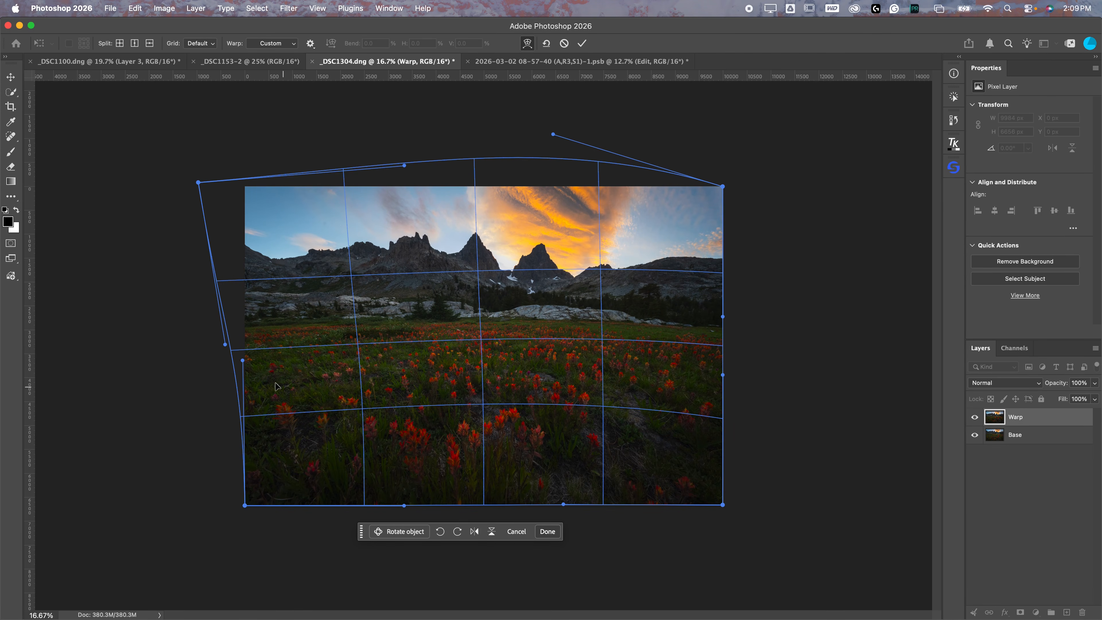
pyautogui.moveTo(225, 339)
pyautogui.mouseDown()
pyautogui.moveTo(222, 358)
pyautogui.moveTo(223, 347)
pyautogui.mouseUp()
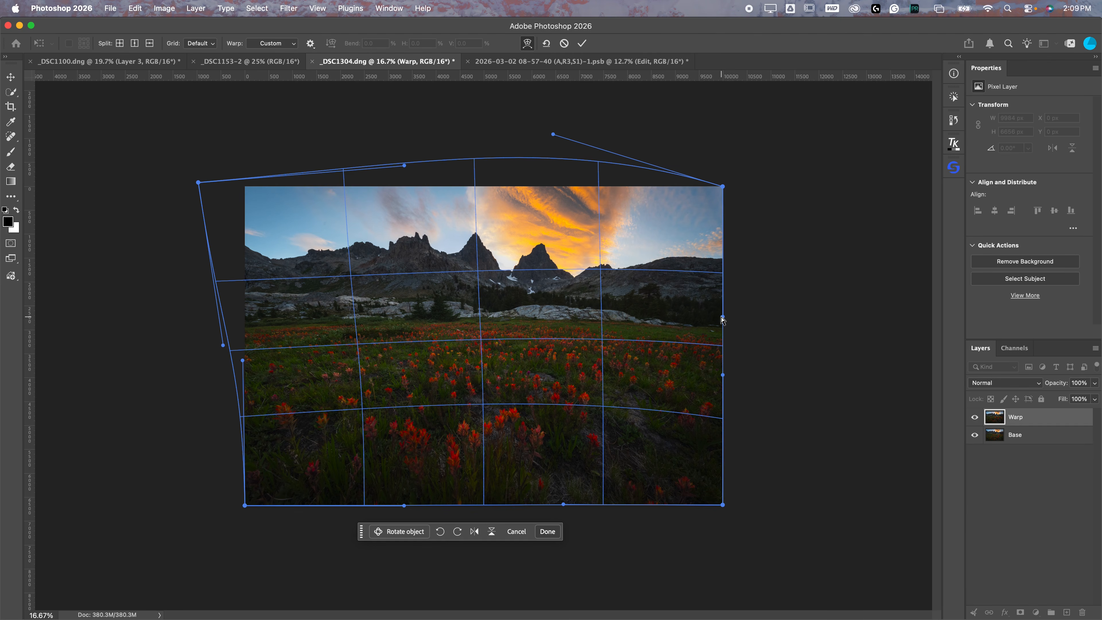
pyautogui.moveTo(723, 317); pyautogui.dragTo(722, 327)
pyautogui.moveTo(554, 135); pyautogui.dragTo(547, 123)
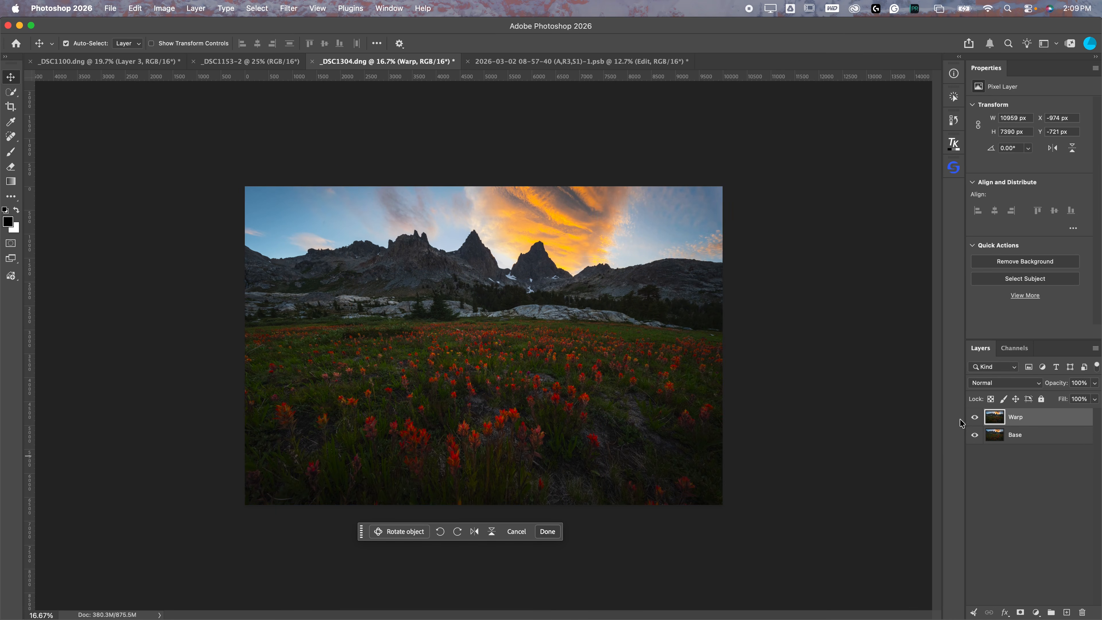
# Step: Compare the image with the Warp layer hidden and shown at full-image view
pyautogui.click(975, 418)
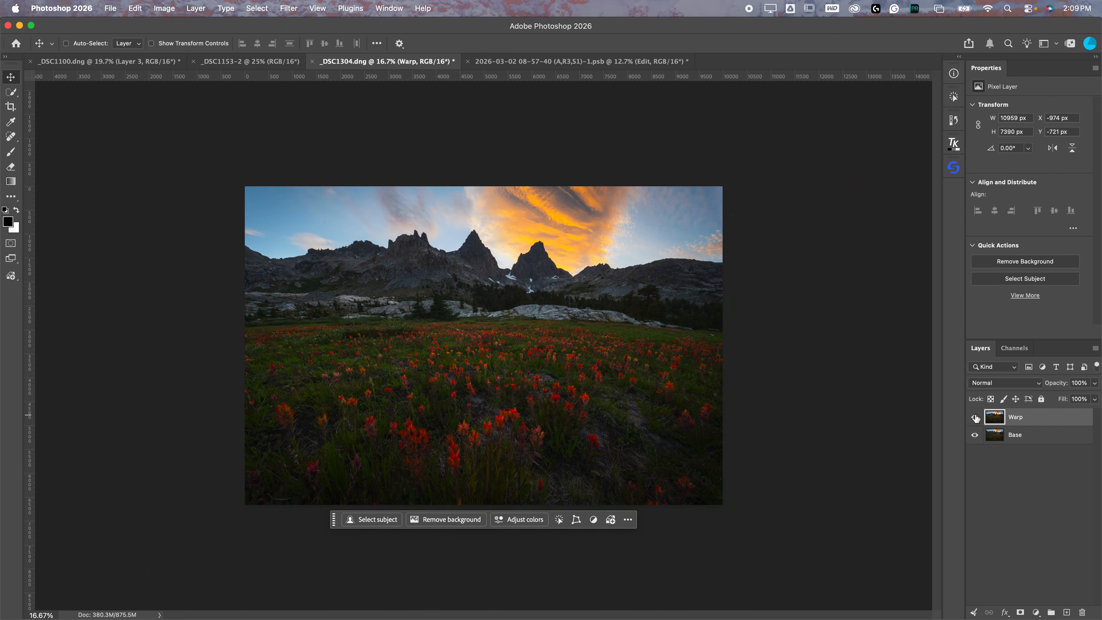
pyautogui.press('super+0')
pyautogui.click(976, 417)
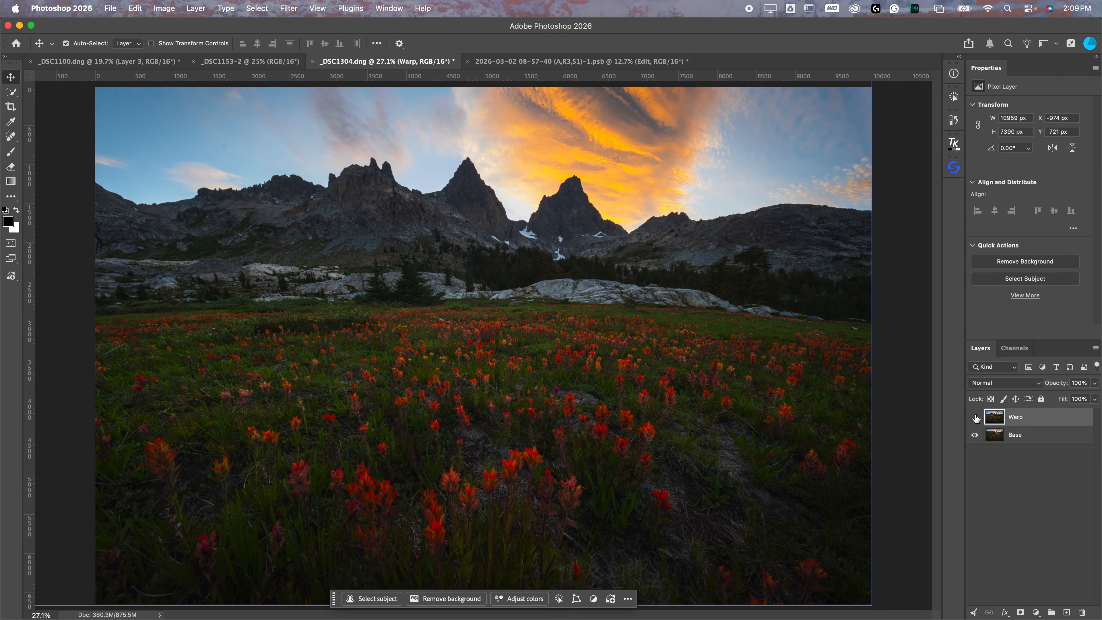
pyautogui.click(976, 417)
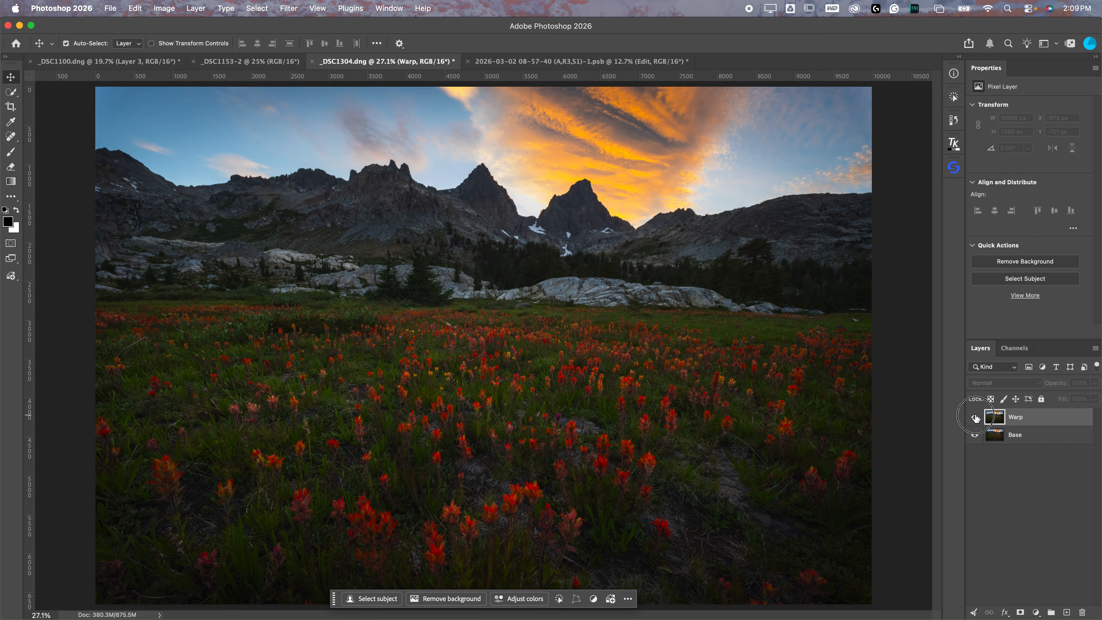
pyautogui.click(976, 417)
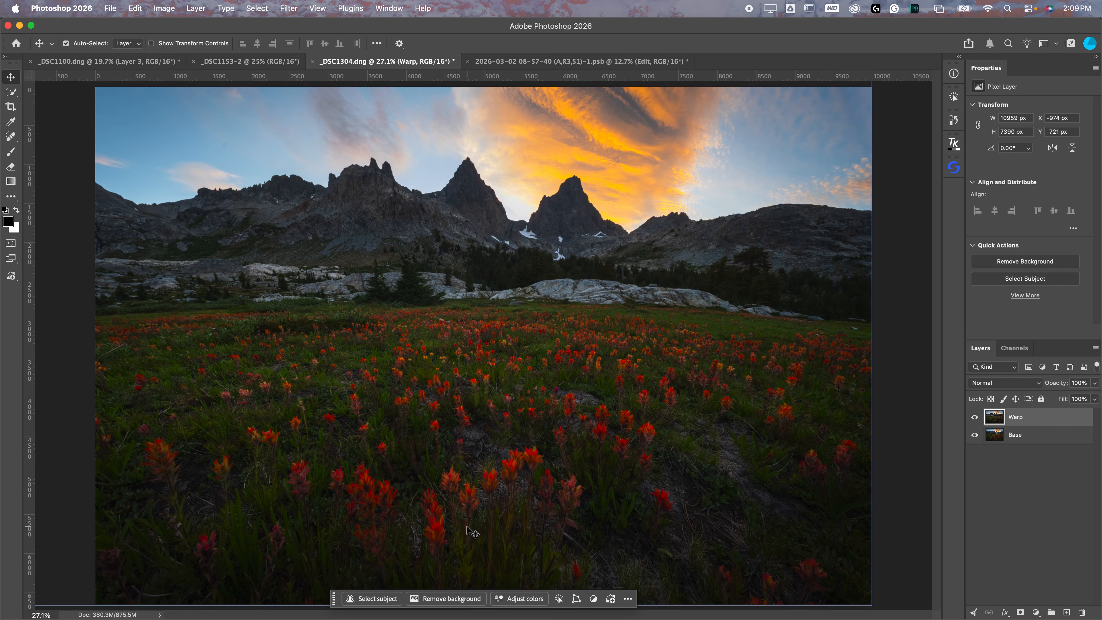
pyautogui.click(976, 418)
pyautogui.click(976, 417)
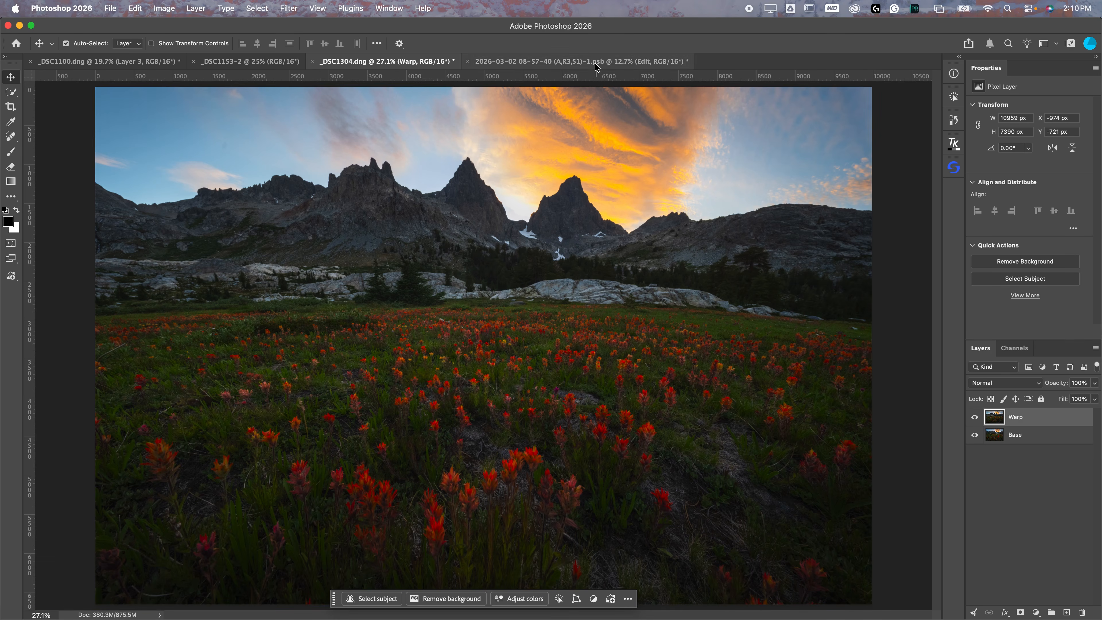
# Step: Compare the Warp layer with the Base against horizontal guides across the meadow and mountain base, and undo both guides
pyautogui.moveTo(597, 77); pyautogui.dragTo(513, 395)
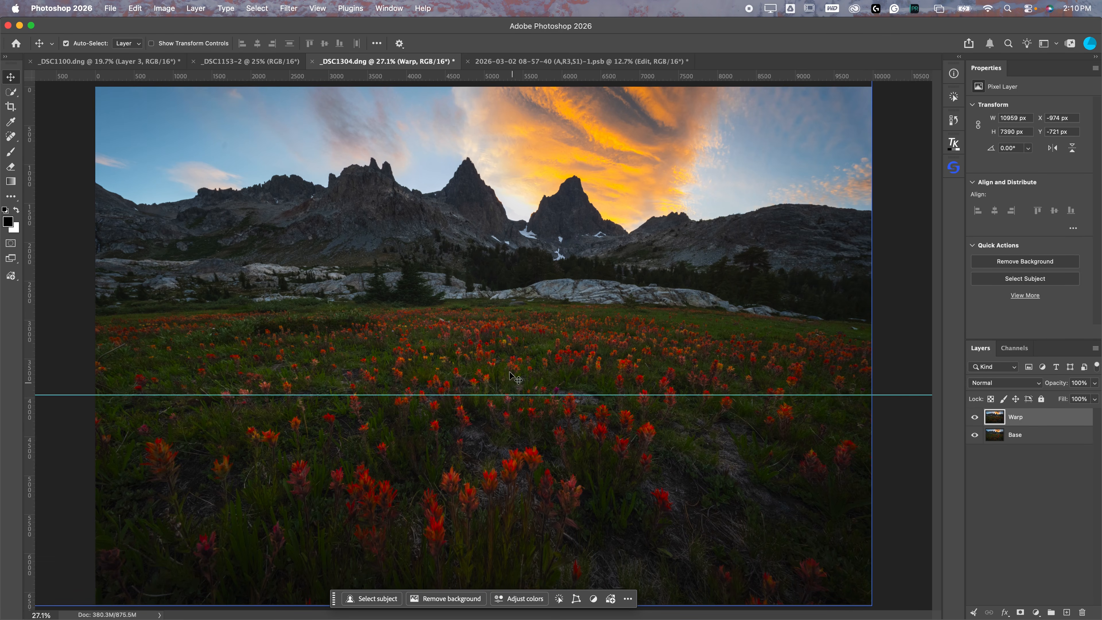
pyautogui.moveTo(500, 78); pyautogui.dragTo(520, 256)
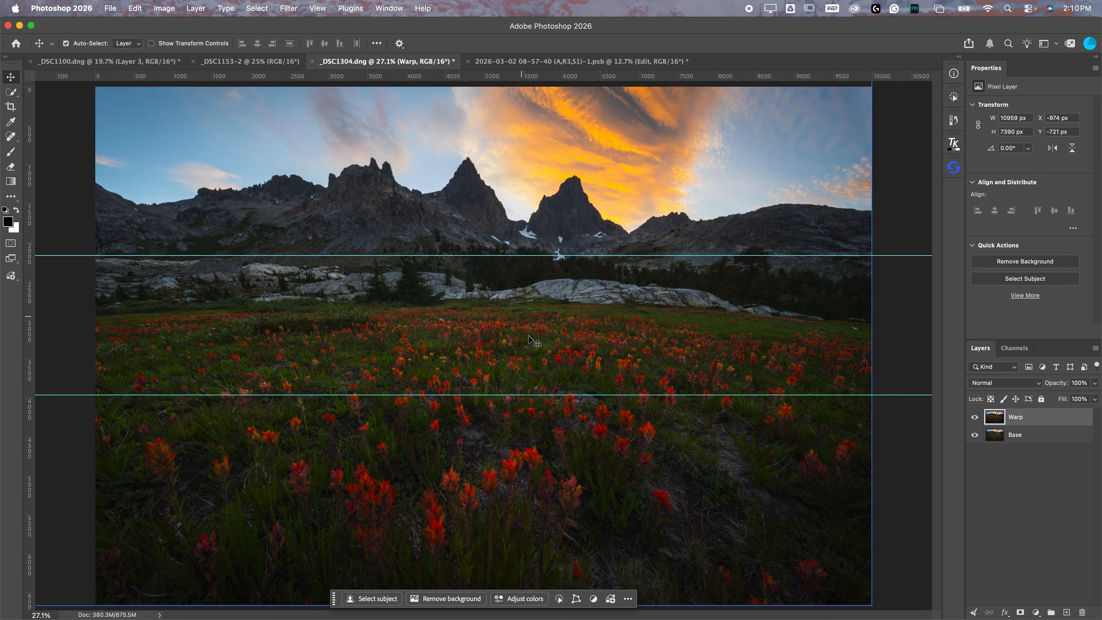
pyautogui.click(975, 417)
pyautogui.click(975, 417)
pyautogui.press('super+z')
pyautogui.press('super+z')
pyautogui.press('super+z')
pyautogui.press('super+z')
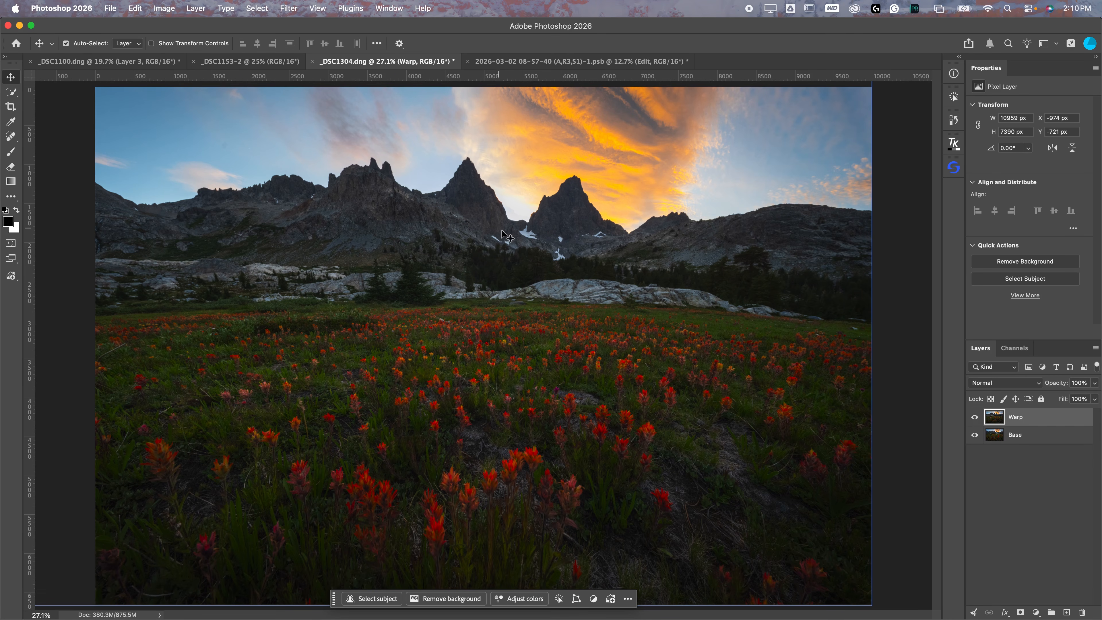
# Step: Toggle the Warp layer's visibility repeatedly to examine how the peaks and meadow differ from the Base layer
pyautogui.click(977, 417)
pyautogui.click(977, 416)
pyautogui.click(975, 417)
pyautogui.click(975, 418)
pyautogui.click(973, 419)
pyautogui.click(973, 419)
pyautogui.click(973, 419)
pyautogui.click(973, 420)
# Step: In the 2026-03-02 canyon document, duplicate Layer 1 and name the copy Warp
pyautogui.click(518, 61)
pyautogui.click(473, 246)
pyautogui.press('super+0')
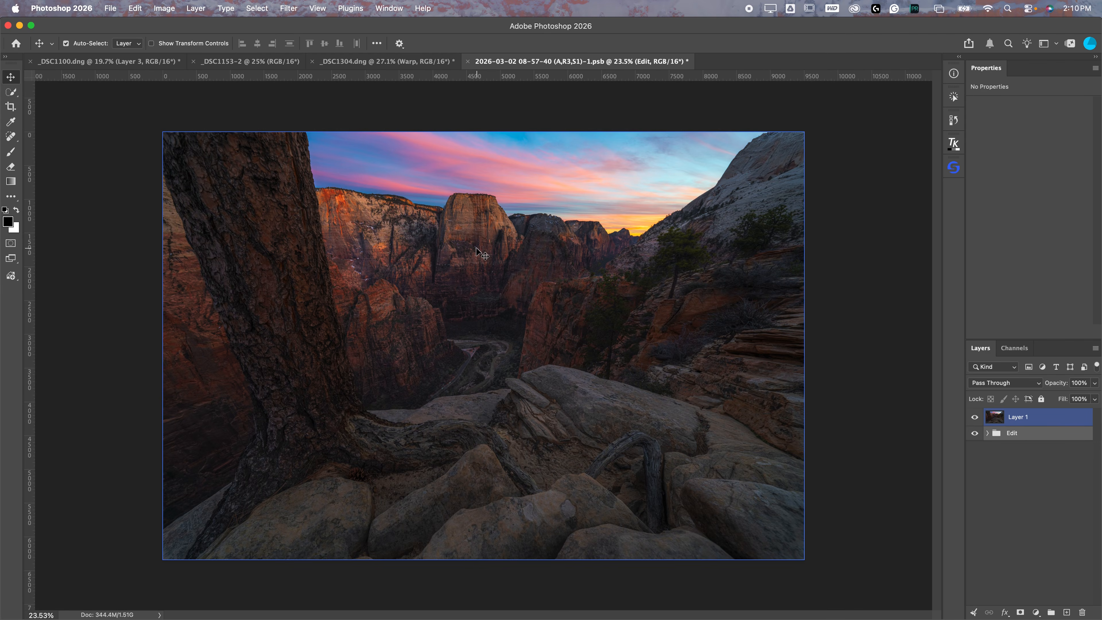
pyautogui.click(1052, 425)
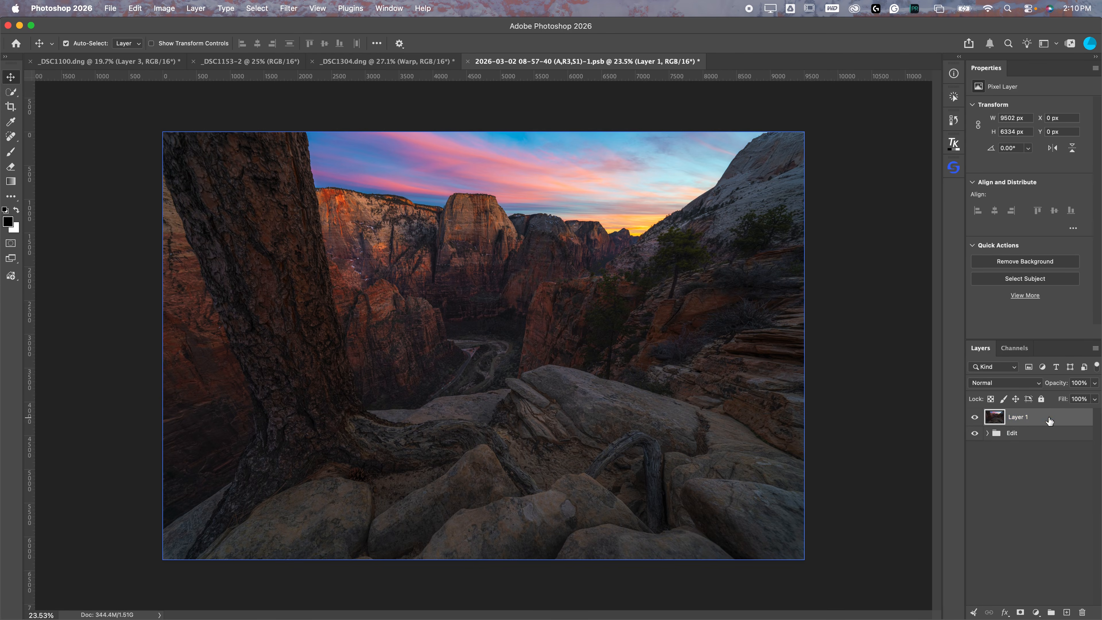
pyautogui.moveTo(1029, 419); pyautogui.dragTo(1068, 612)
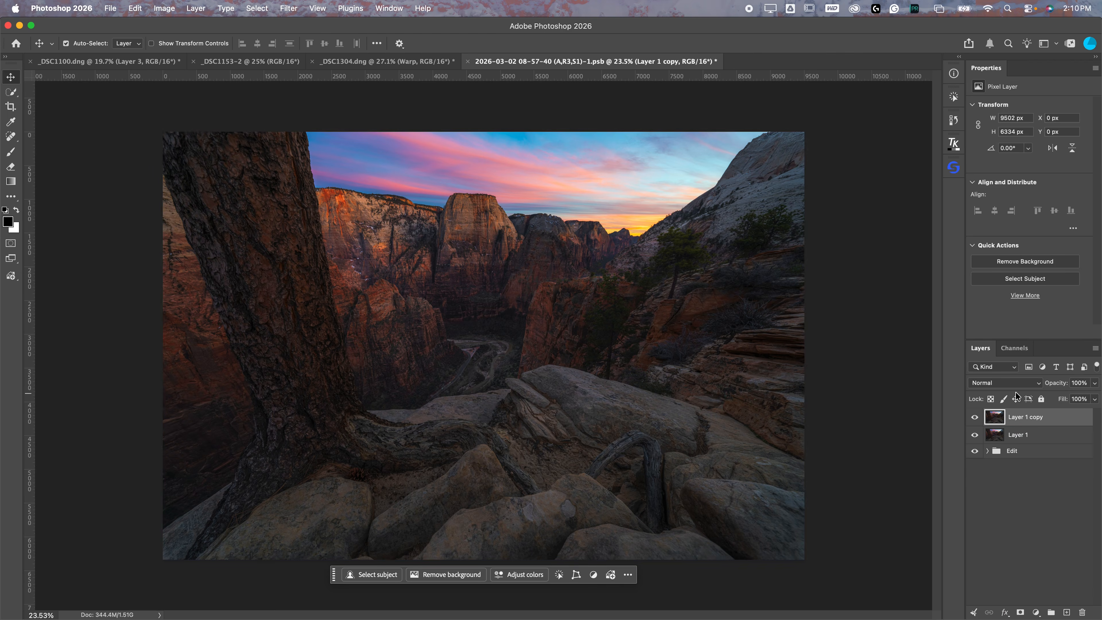
pyautogui.doubleClick(1020, 418)
pyautogui.write('Warp')
pyautogui.press('Return')
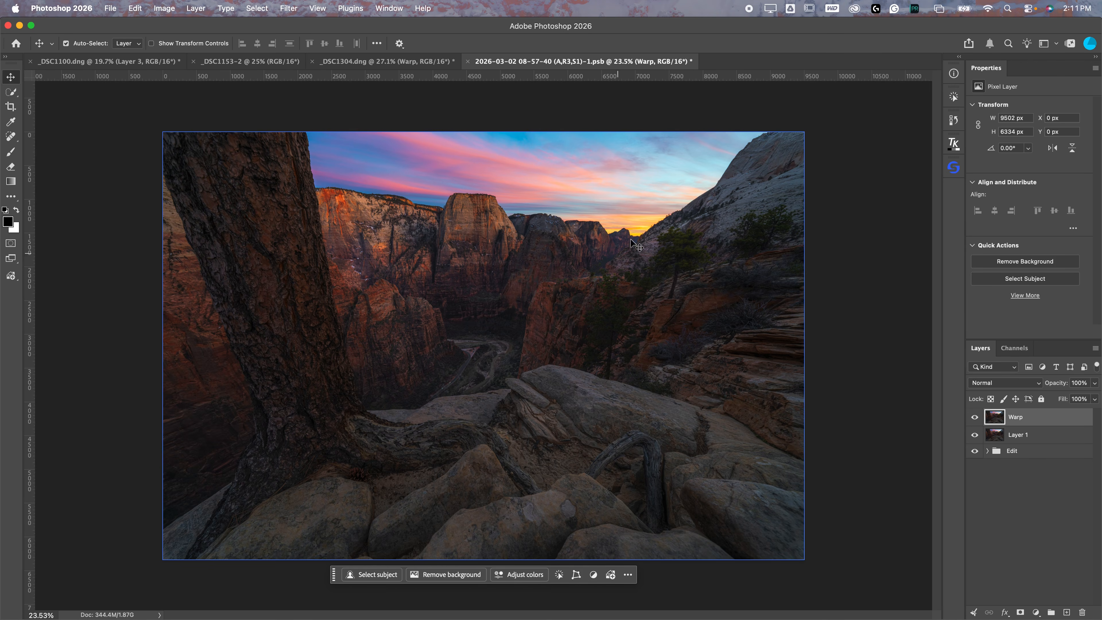
# Step: Start a Warp transform on the Warp layer and pull the image's upper-right corner and slope outward beyond the canvas
pyautogui.press('super')
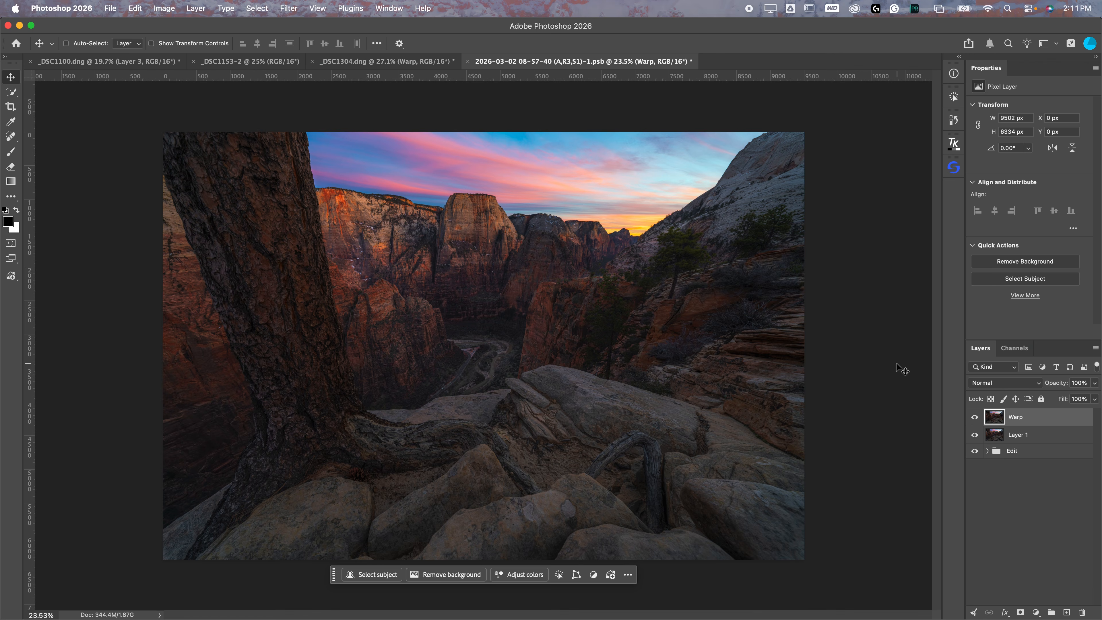
pyautogui.press('super+t')
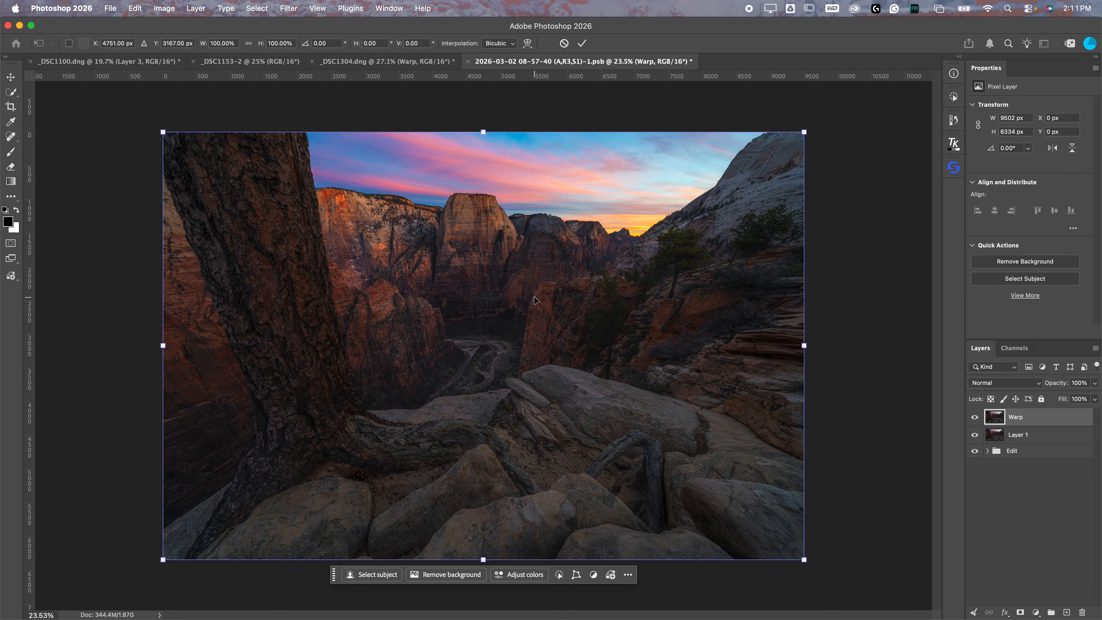
pyautogui.rightClick(535, 298)
pyautogui.click(560, 391)
pyautogui.press('super+minus')
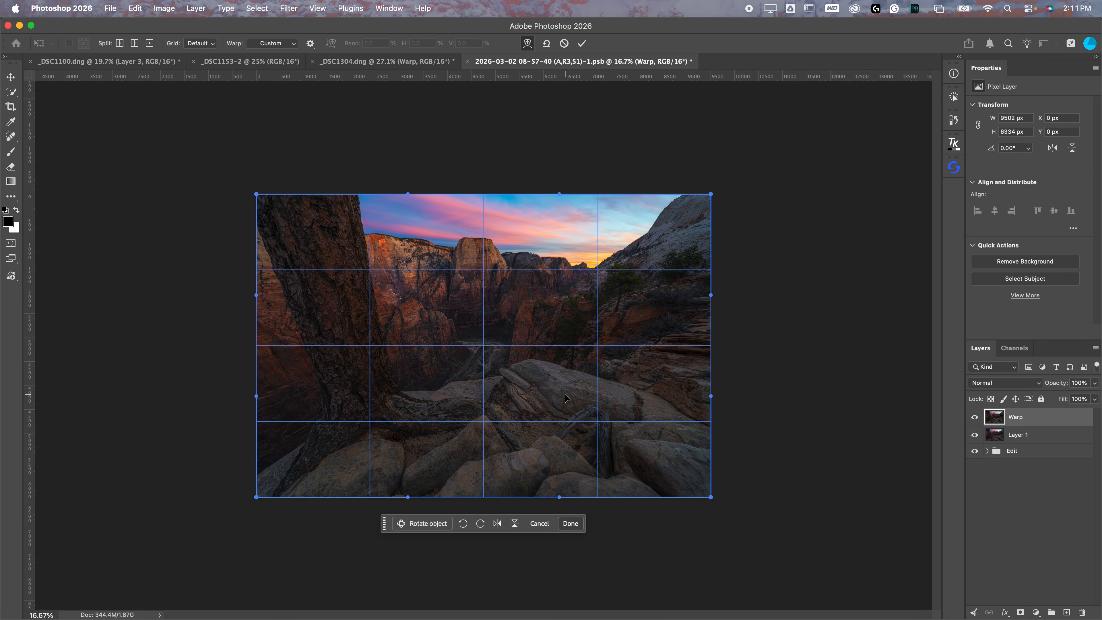
pyautogui.moveTo(712, 198); pyautogui.dragTo(760, 180)
pyautogui.moveTo(720, 240); pyautogui.dragTo(754, 239)
pyautogui.moveTo(775, 296); pyautogui.dragTo(777, 332)
pyautogui.moveTo(750, 229); pyautogui.dragTo(764, 230)
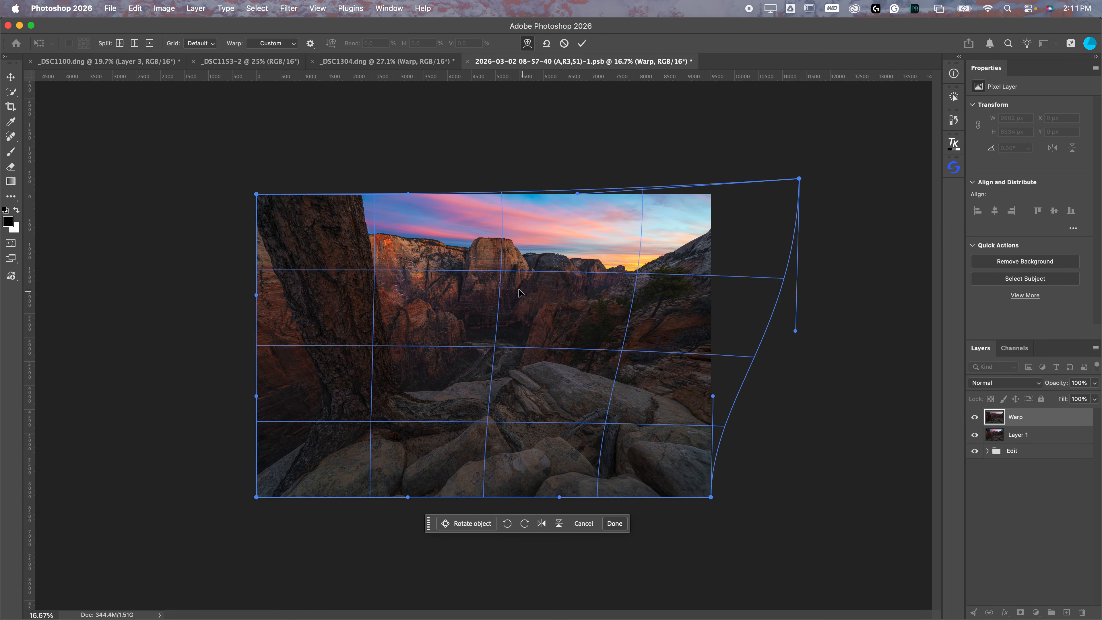
# Step: Pull the warp's lower-right corner outward and adjust the foreground rocks and upper edge to balance the stretch
pyautogui.moveTo(710, 497); pyautogui.dragTo(774, 498)
pyautogui.moveTo(737, 367); pyautogui.dragTo(770, 388)
pyautogui.moveTo(731, 452); pyautogui.dragTo(704, 491)
pyautogui.moveTo(585, 194); pyautogui.dragTo(533, 191)
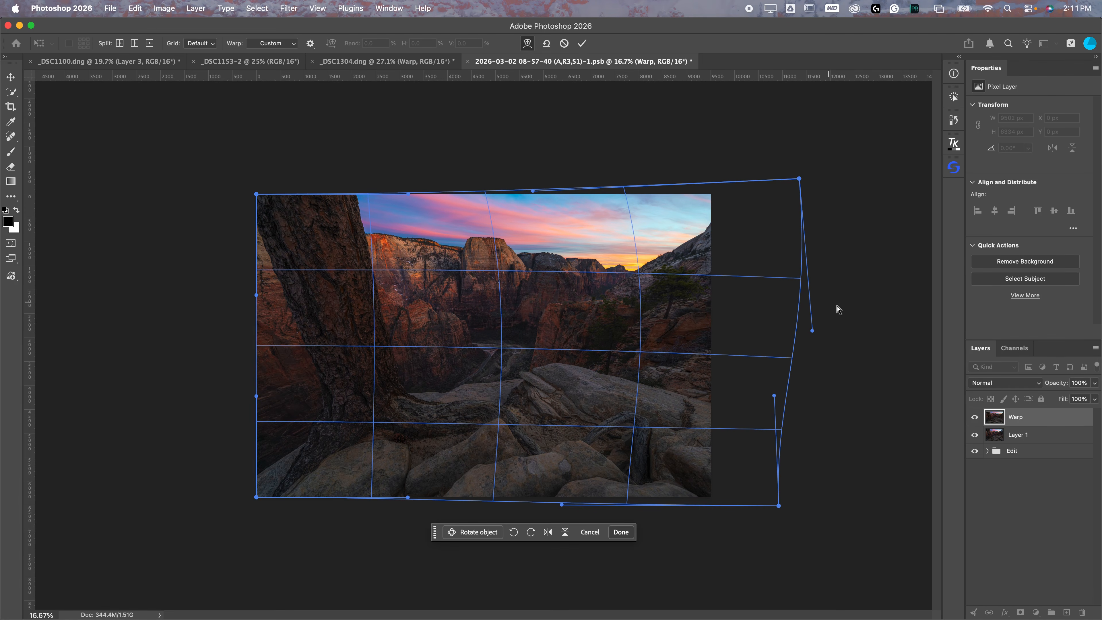
# Step: Refine the warp's right-edge curve and upper-edge handle to push the right slope further outward and rebalance the distant cliffs
pyautogui.moveTo(812, 330); pyautogui.dragTo(812, 341)
pyautogui.click(763, 247)
pyautogui.moveTo(763, 246); pyautogui.dragTo(768, 247)
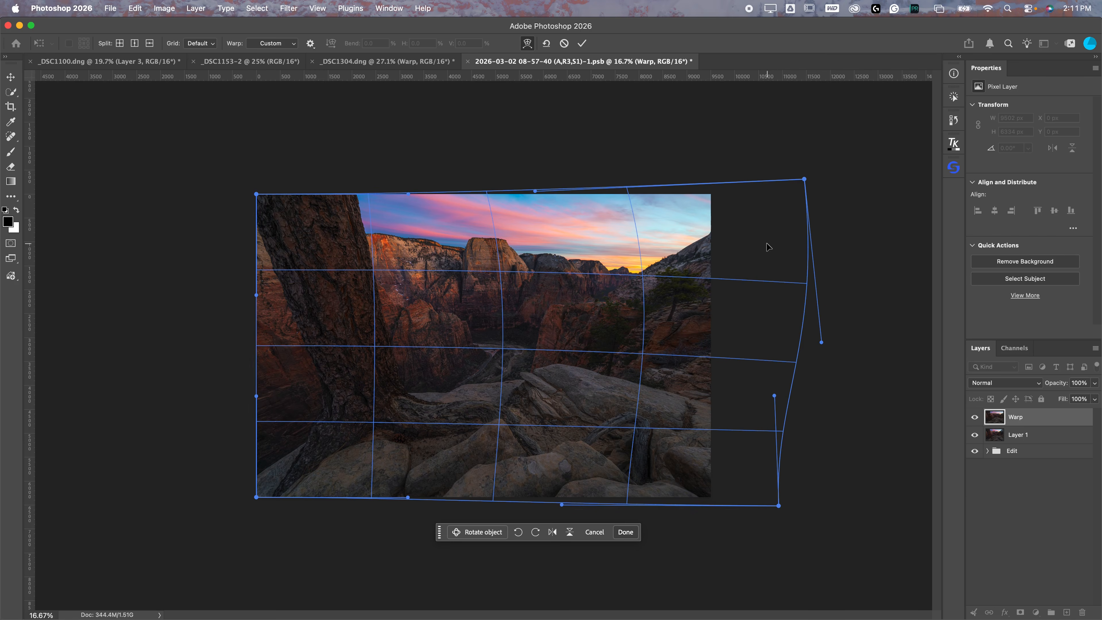
pyautogui.moveTo(561, 316); pyautogui.dragTo(574, 310)
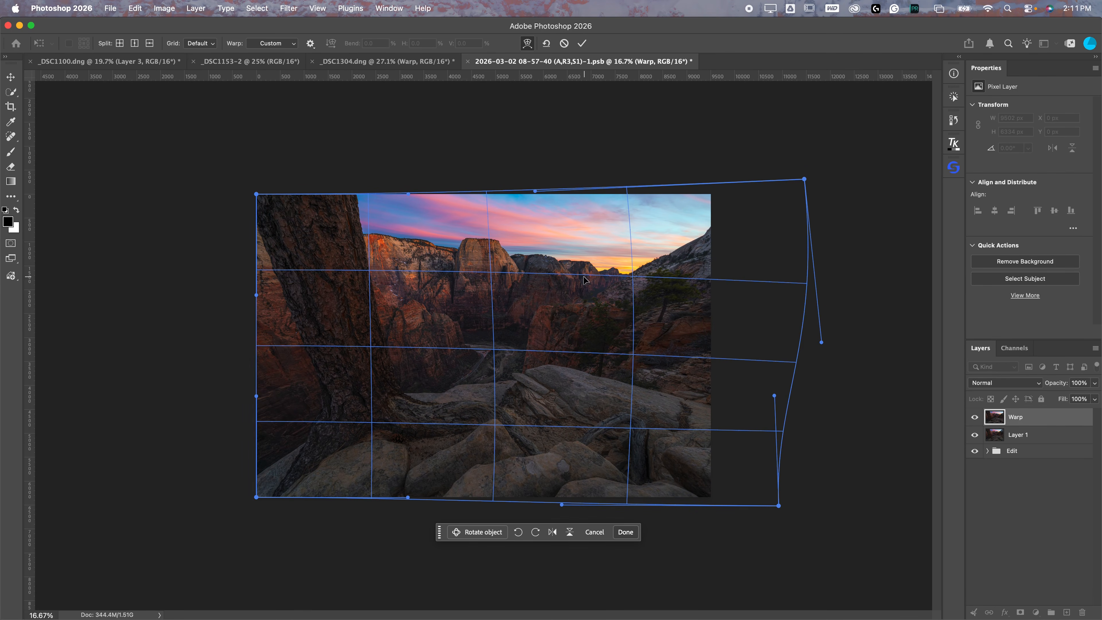
pyautogui.moveTo(535, 191); pyautogui.dragTo(573, 191)
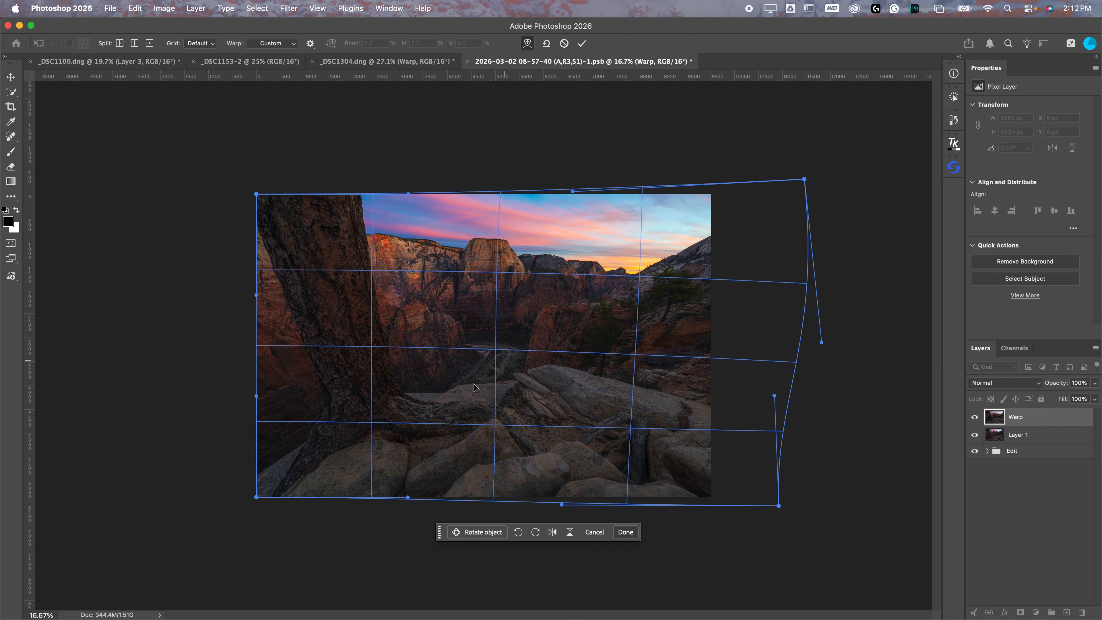
# Step: Pull the warp's lower-left corner outward and compress the midground by raising the foreground rocks and lowering the canyon cliffs
pyautogui.moveTo(256, 497); pyautogui.dragTo(226, 508)
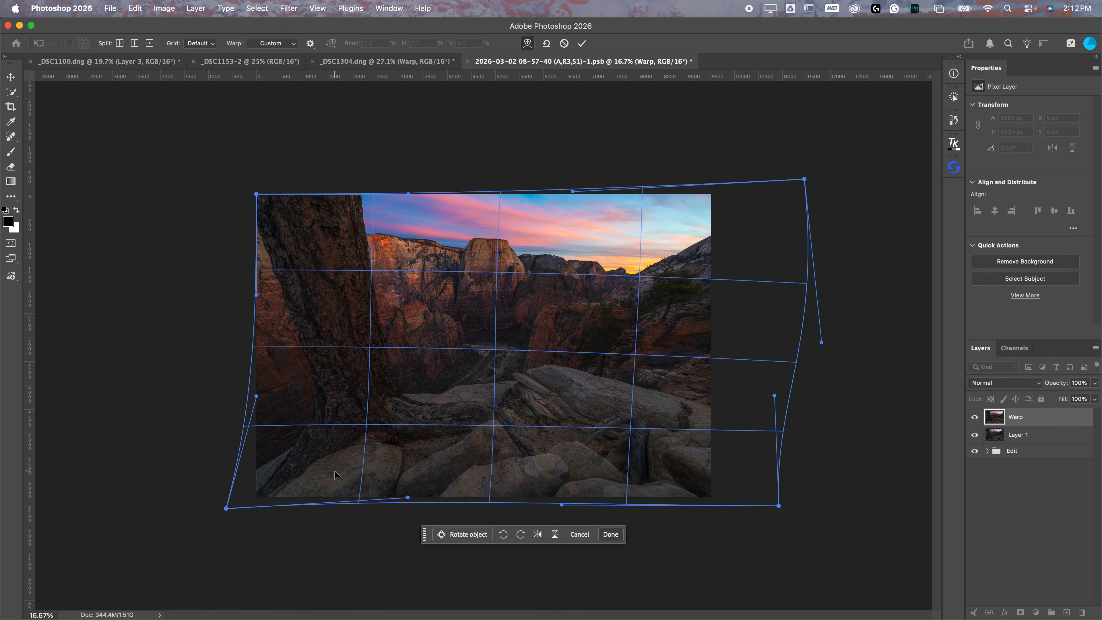
pyautogui.moveTo(505, 386); pyautogui.dragTo(505, 381)
pyautogui.moveTo(514, 288); pyautogui.dragTo(514, 293)
pyautogui.moveTo(513, 396); pyautogui.dragTo(513, 391)
pyautogui.moveTo(519, 299); pyautogui.dragTo(519, 304)
pyautogui.moveTo(517, 407); pyautogui.dragTo(517, 398)
pyautogui.moveTo(519, 323); pyautogui.dragTo(518, 333)
pyautogui.moveTo(517, 391); pyautogui.dragTo(517, 387)
pyautogui.moveTo(522, 333); pyautogui.dragTo(521, 339)
# Step: Bow the warp's upper edge upward above the sky and fine-tune the height of the right slope and upper-right corner
pyautogui.moveTo(508, 193); pyautogui.dragTo(507, 178)
pyautogui.moveTo(742, 321); pyautogui.dragTo(737, 321)
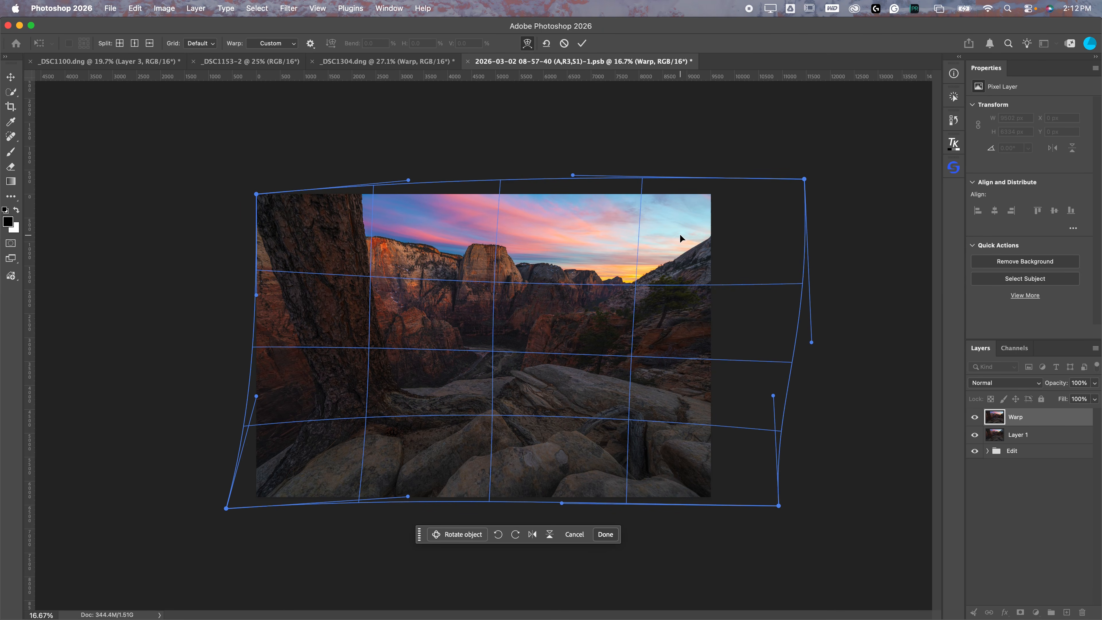
pyautogui.moveTo(794, 249); pyautogui.dragTo(791, 262)
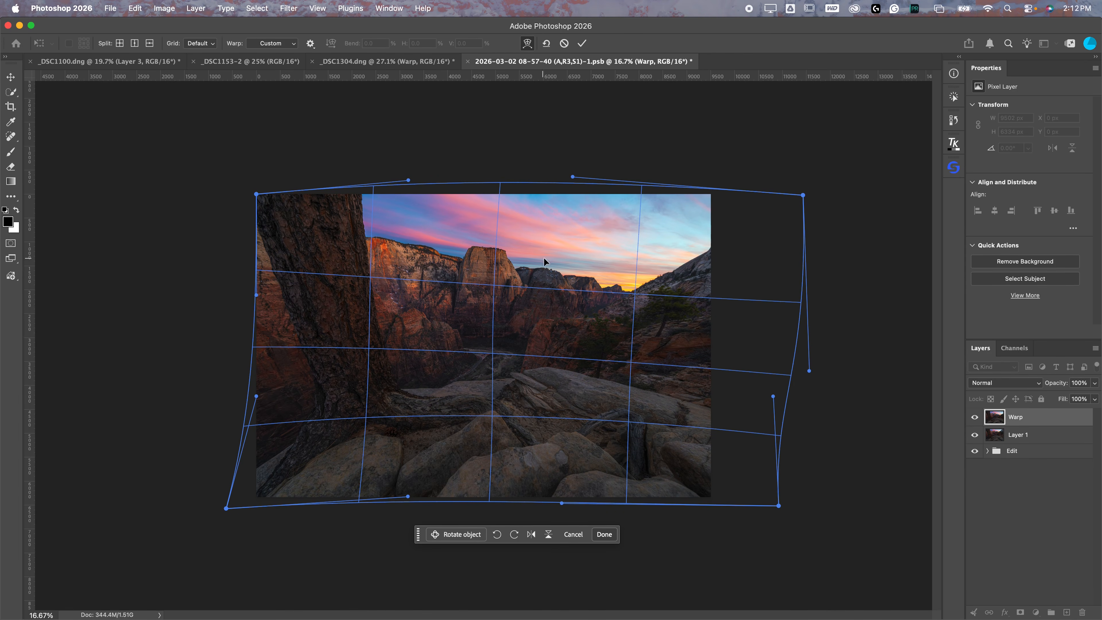
pyautogui.moveTo(636, 280); pyautogui.dragTo(637, 272)
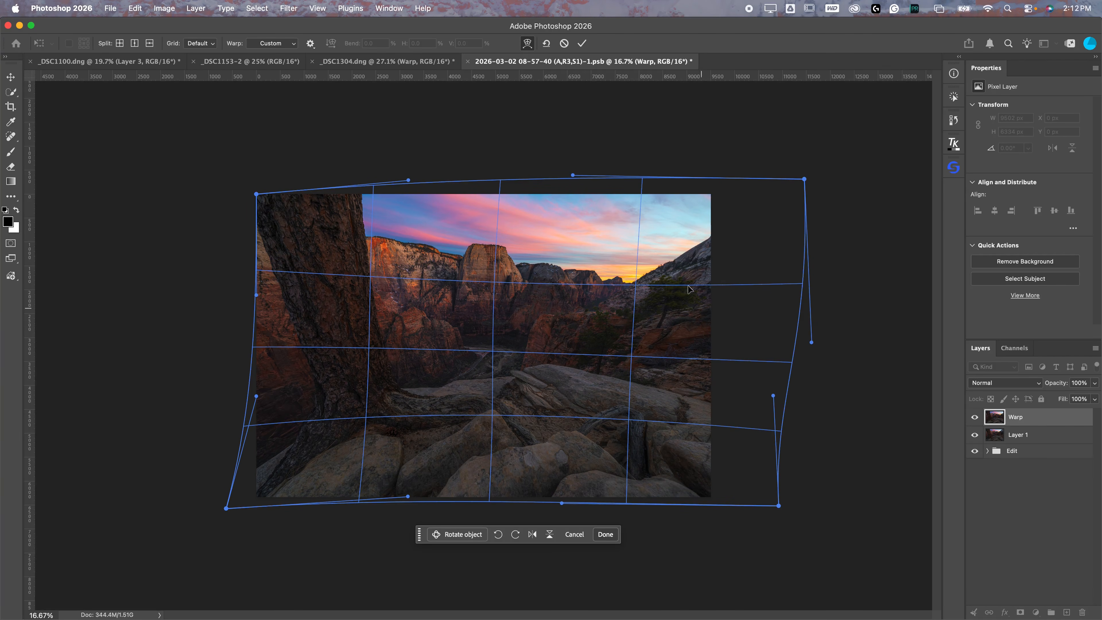
pyautogui.moveTo(776, 242); pyautogui.dragTo(779, 235)
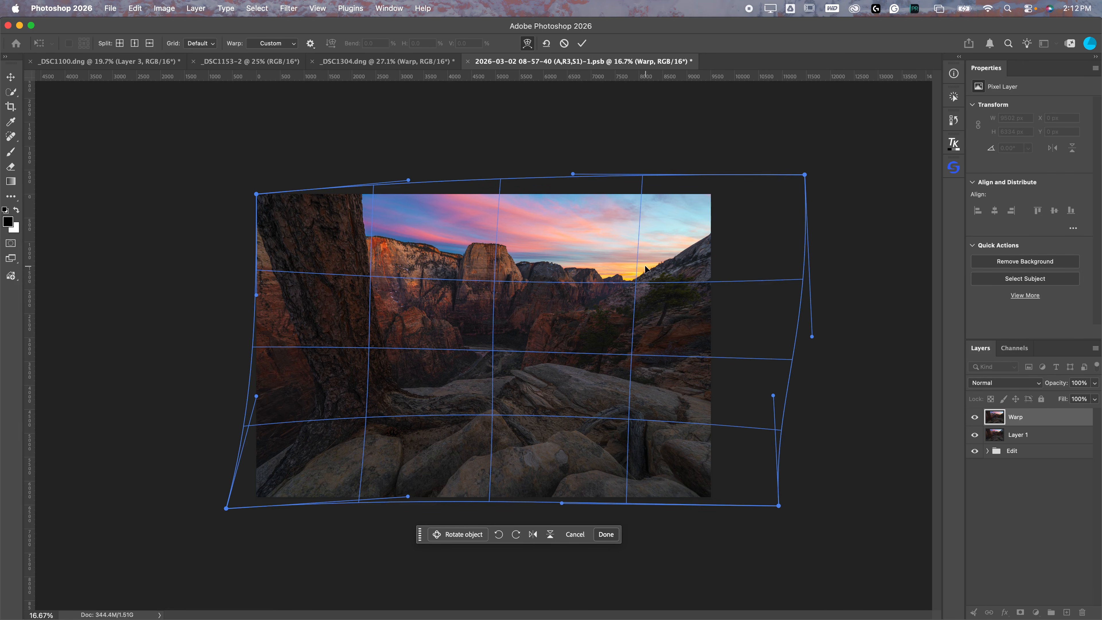
# Step: Shift the central butte and the distant cliffs slightly to the right within the warp
pyautogui.moveTo(533, 280); pyautogui.dragTo(545, 286)
pyautogui.moveTo(454, 278); pyautogui.dragTo(482, 253)
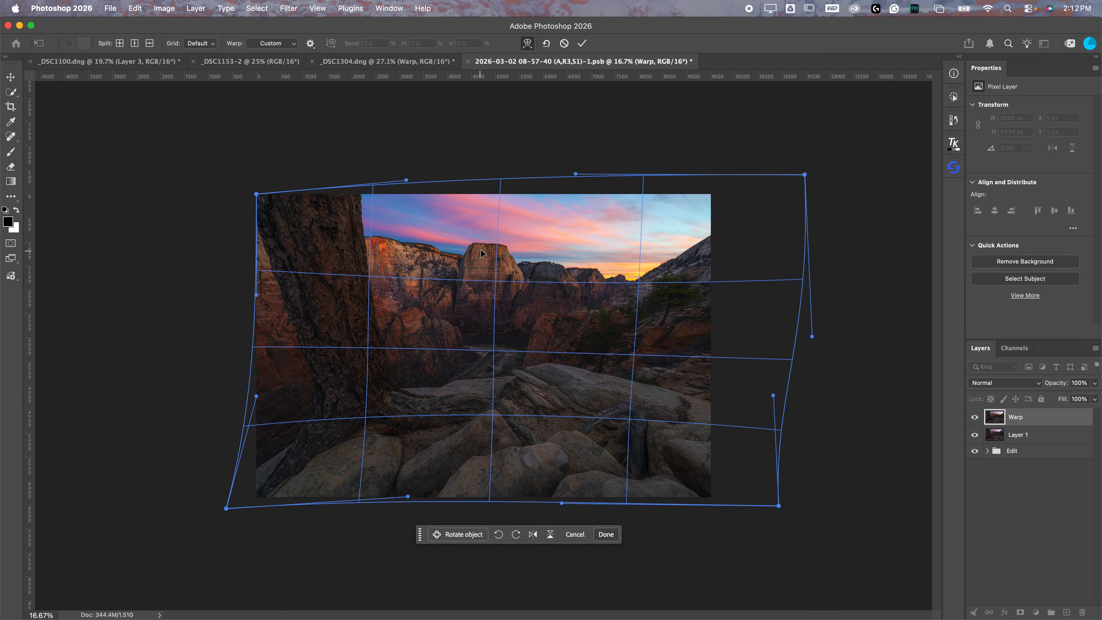
pyautogui.moveTo(553, 284); pyautogui.dragTo(561, 285)
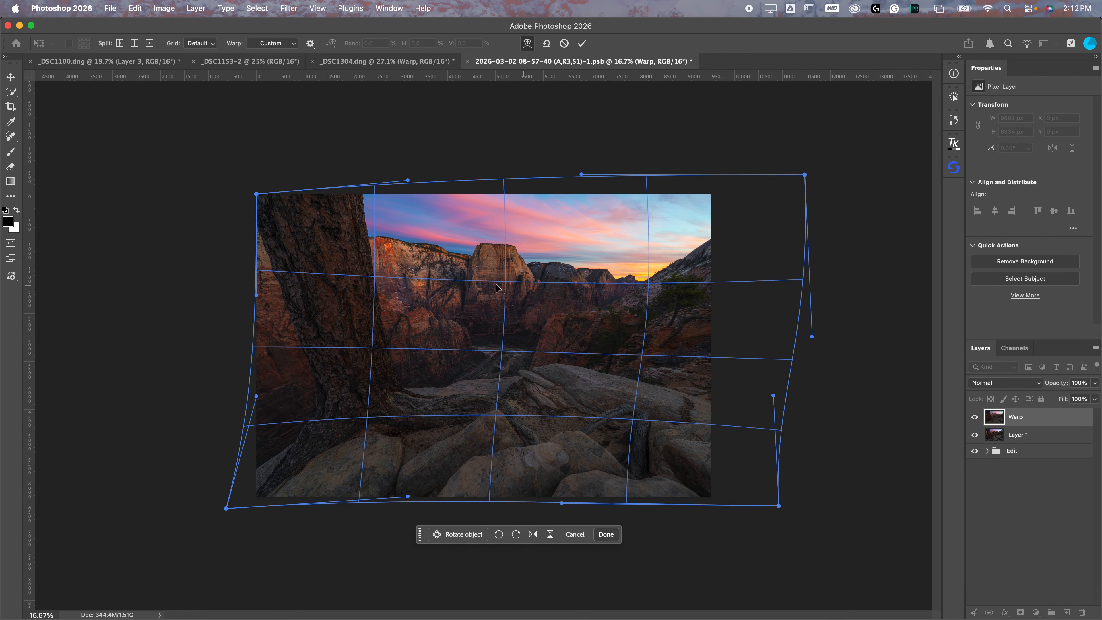
# Step: Widen the canyon peaks by stretching the cliffs apart to both sides, adjust the tree trunk's lean, and commit the warp
pyautogui.moveTo(444, 277); pyautogui.dragTo(439, 277)
pyautogui.moveTo(572, 282); pyautogui.dragTo(577, 283)
pyautogui.moveTo(435, 281); pyautogui.dragTo(433, 279)
pyautogui.moveTo(579, 286); pyautogui.dragTo(590, 287)
pyautogui.moveTo(450, 275); pyautogui.dragTo(447, 275)
pyautogui.moveTo(611, 284); pyautogui.dragTo(617, 286)
pyautogui.moveTo(413, 279); pyautogui.dragTo(404, 277)
pyautogui.moveTo(574, 290); pyautogui.dragTo(577, 289)
pyautogui.moveTo(393, 179); pyautogui.dragTo(380, 176)
pyautogui.moveTo(376, 303); pyautogui.dragTo(381, 305)
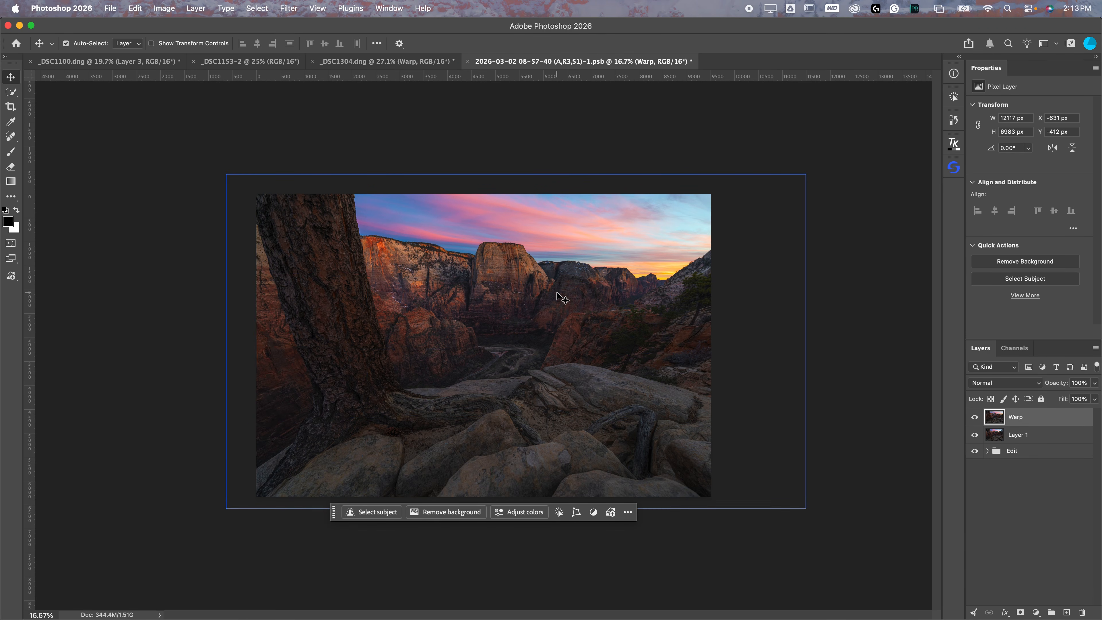
# Step: Toggle the Warp layer's visibility repeatedly to examine how the peaks, right slope and canyon floor differ from Layer 1
pyautogui.press('cmd+equal')
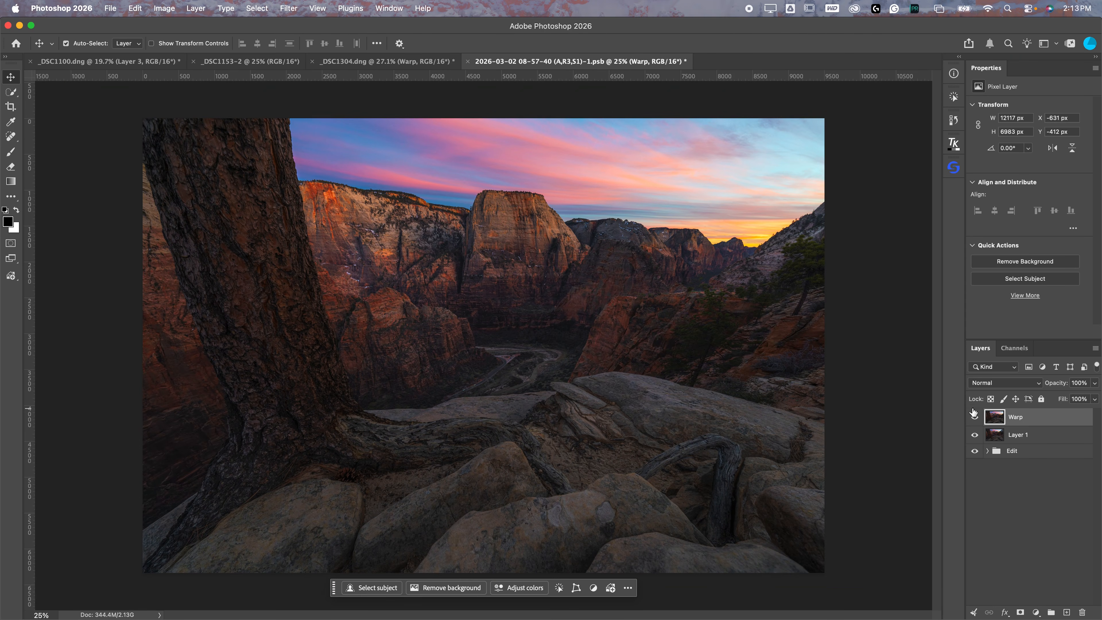
pyautogui.click(975, 417)
pyautogui.click(975, 417)
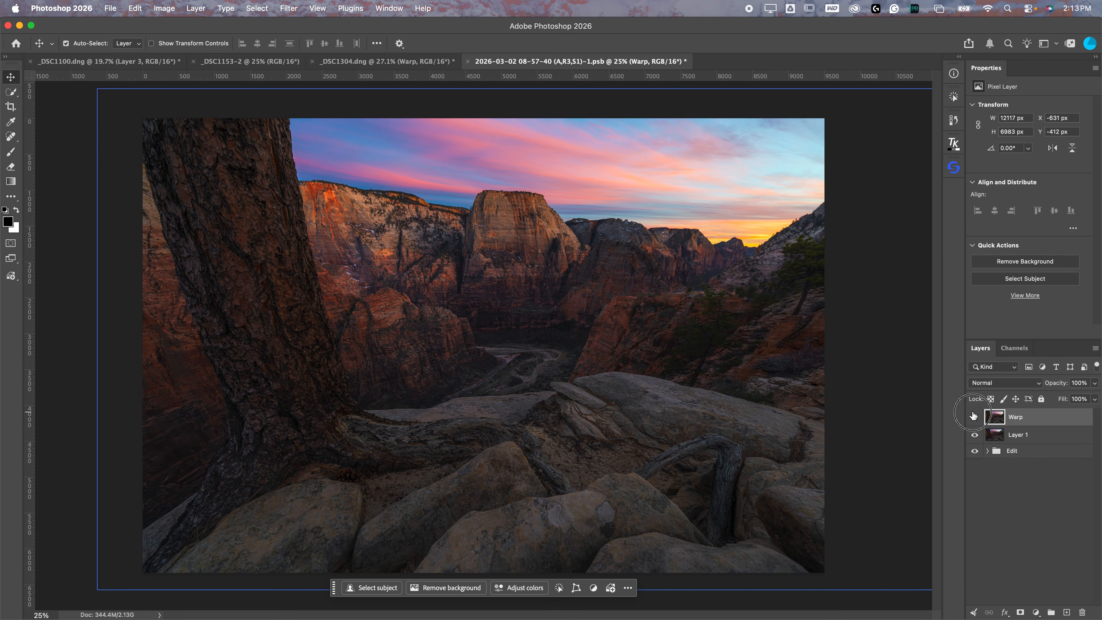
pyautogui.click(974, 417)
pyautogui.click(975, 417)
pyautogui.click(974, 418)
pyautogui.click(974, 418)
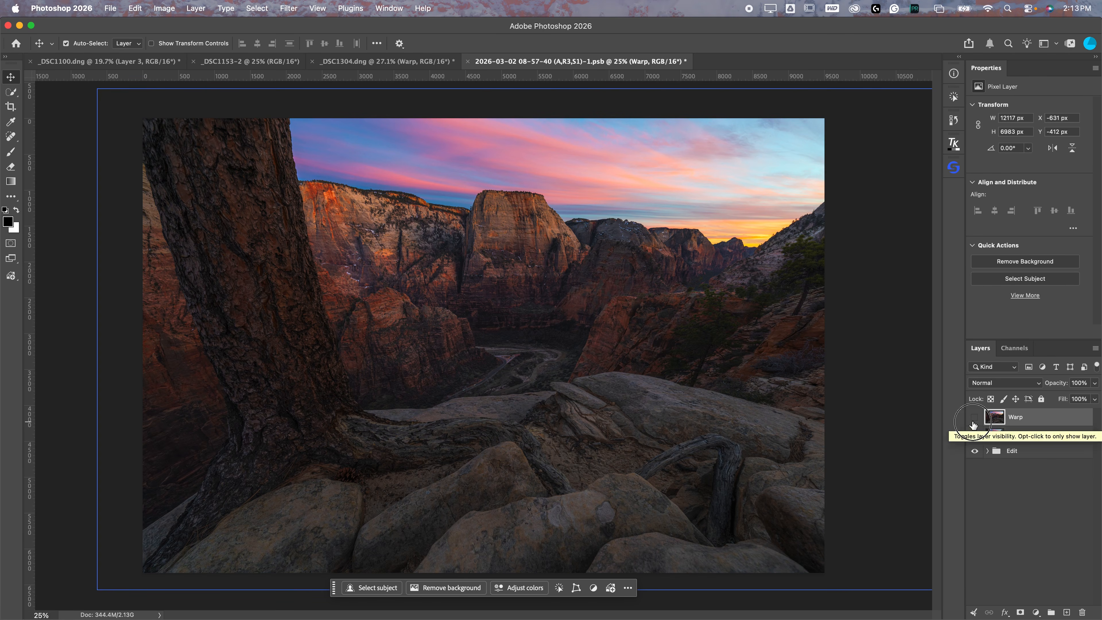
pyautogui.click(974, 418)
pyautogui.click(974, 418)
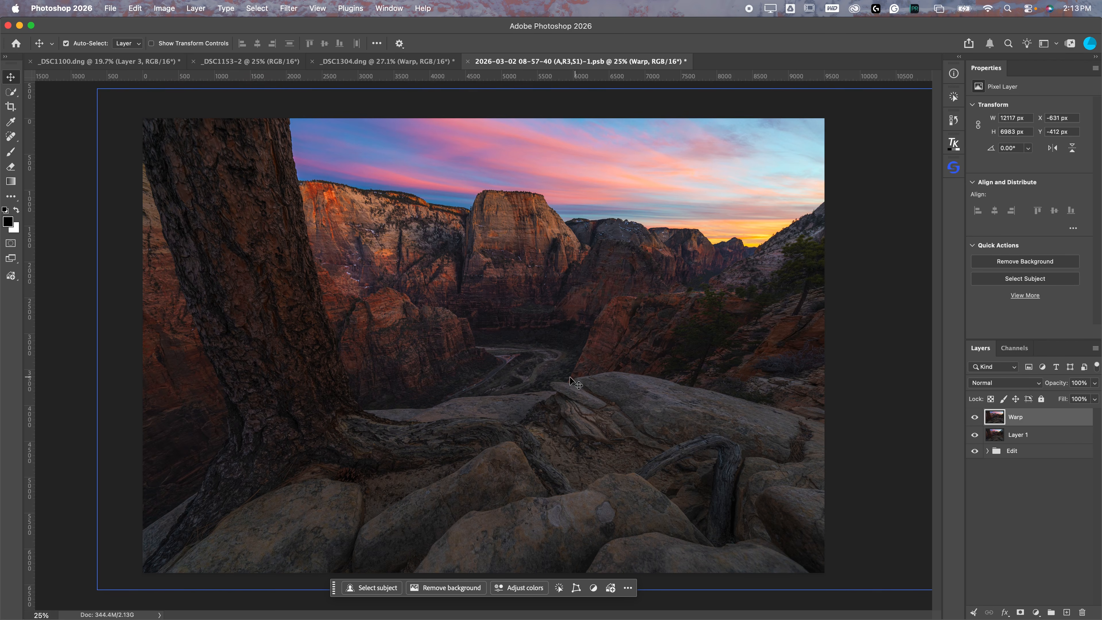
pyautogui.click(973, 416)
pyautogui.click(973, 417)
pyautogui.click(973, 417)
pyautogui.click(972, 417)
pyautogui.click(973, 418)
pyautogui.click(972, 418)
pyautogui.click(975, 418)
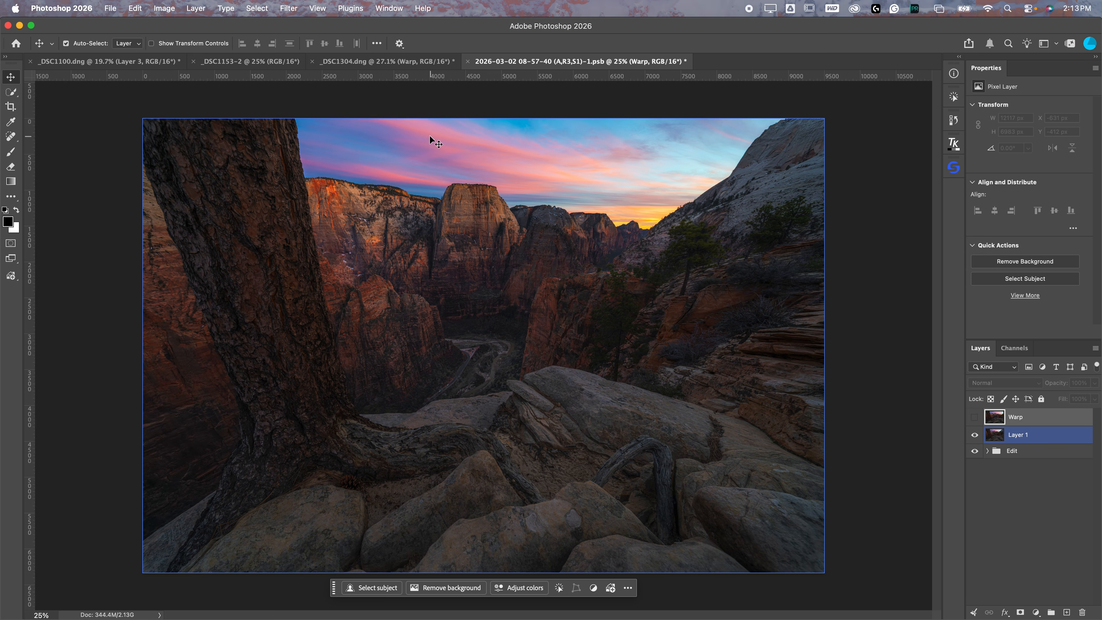